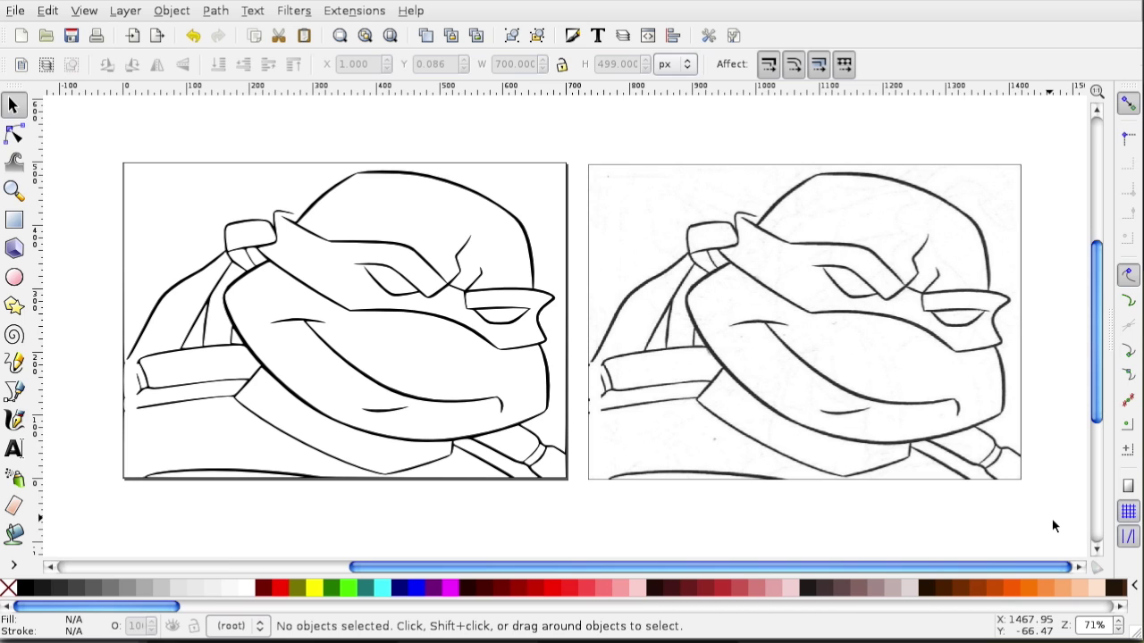
Break the traced drawing apart into separate paths.
{"action": "left_click", "coordinate": [344, 250]}
{"action": "left_click", "coordinate": [216, 10]}
{"action": "left_click", "coordinate": [320, 260]}
Fill the top head and face pieces olive and the large background piece lime.
{"action": "key", "text": "n"}
{"action": "left_click", "coordinate": [370, 220]}
{"action": "left_click", "coordinate": [298, 587]}
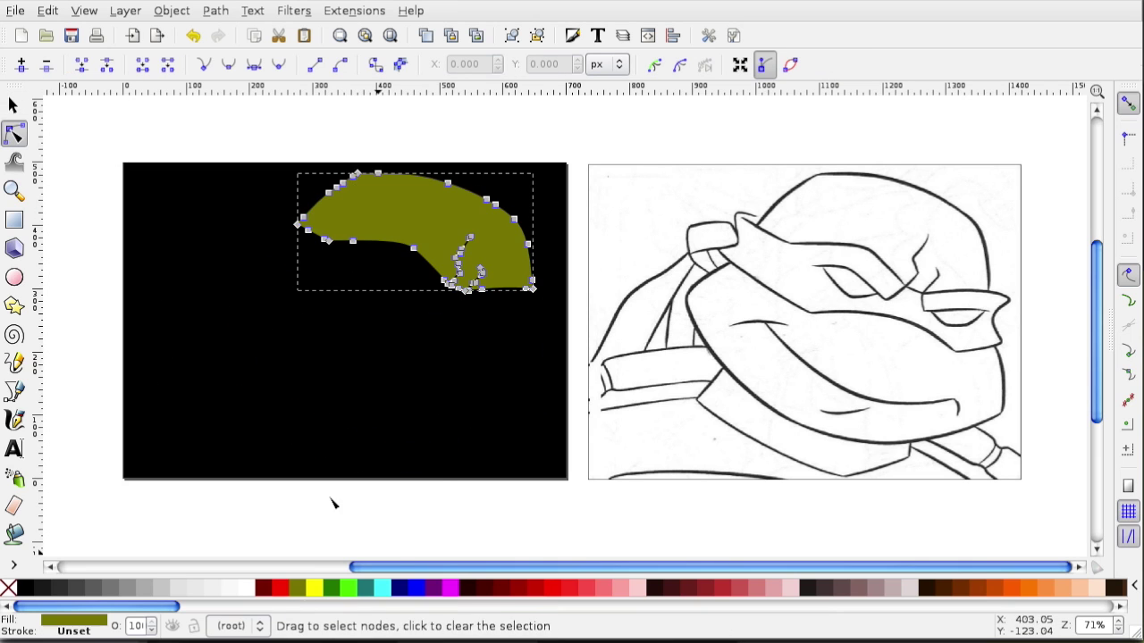
{"action": "left_click", "coordinate": [346, 315]}
{"action": "left_click", "coordinate": [297, 587]}
{"action": "left_click", "coordinate": [297, 422]}
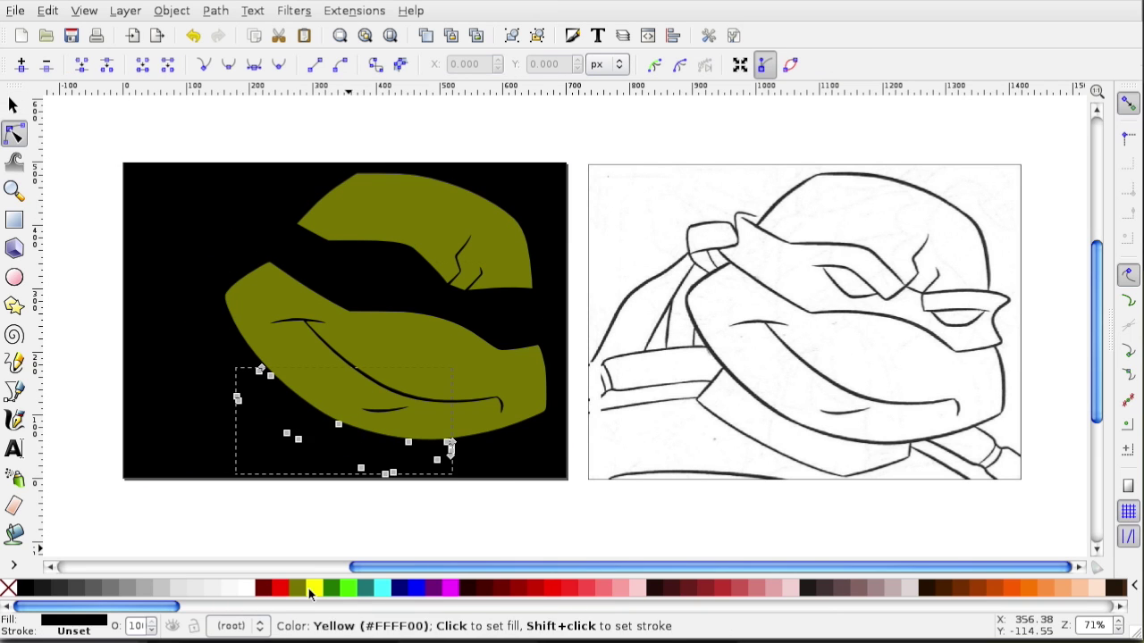
{"action": "left_click", "coordinate": [308, 472]}
{"action": "left_click", "coordinate": [349, 588]}
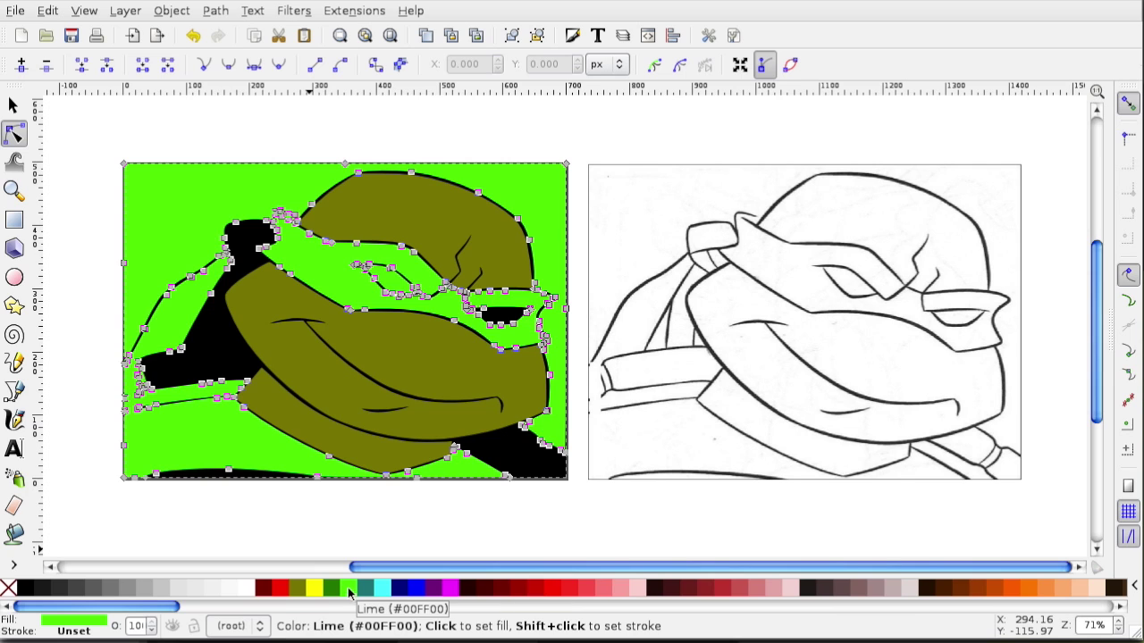
Fill the straps and bottom-right piece maroon and the chin strip yellow.
{"action": "left_click", "coordinate": [270, 529]}
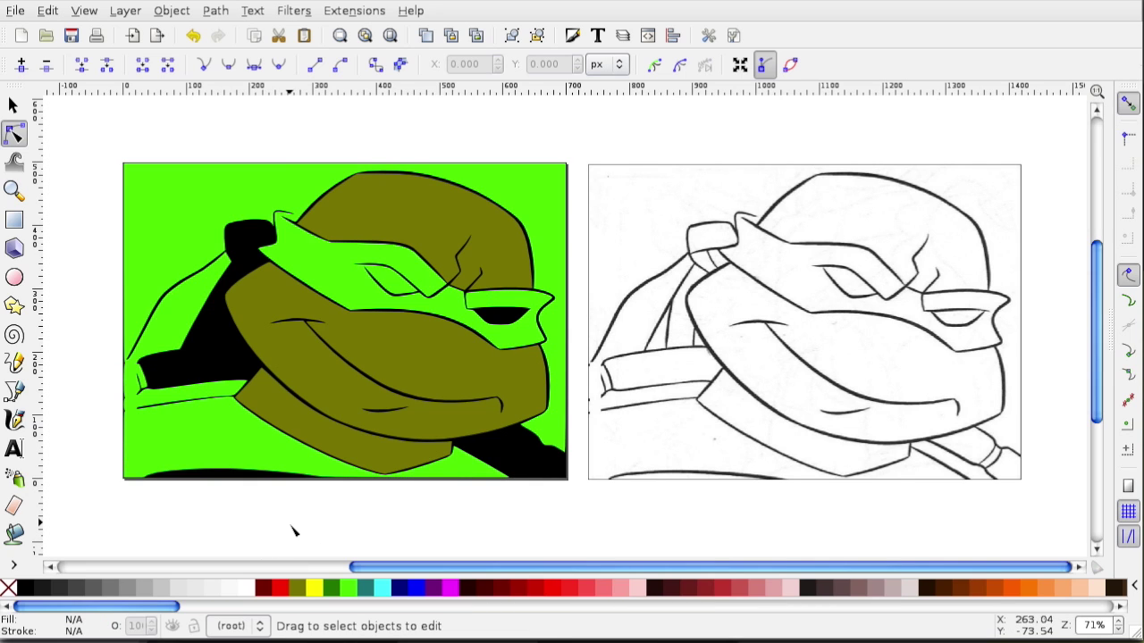
{"action": "left_click", "coordinate": [197, 367]}
{"action": "left_click", "coordinate": [264, 587]}
{"action": "left_click", "coordinate": [514, 447]}
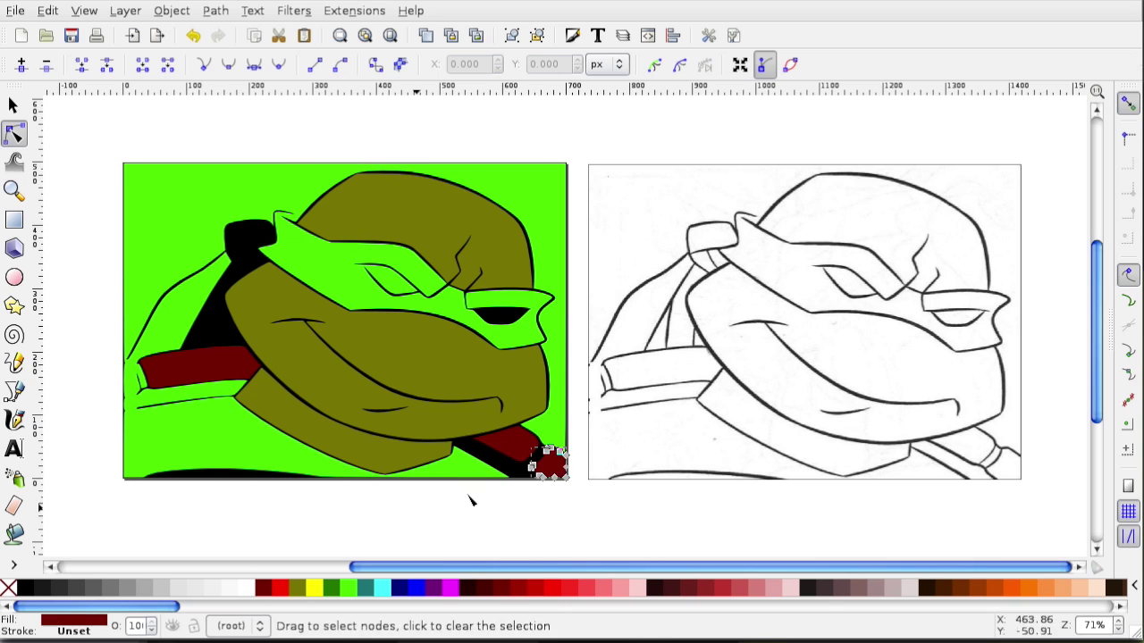
{"action": "left_click", "coordinate": [488, 459]}
{"action": "left_click", "coordinate": [313, 587]}
{"action": "left_click", "coordinate": [190, 404]}
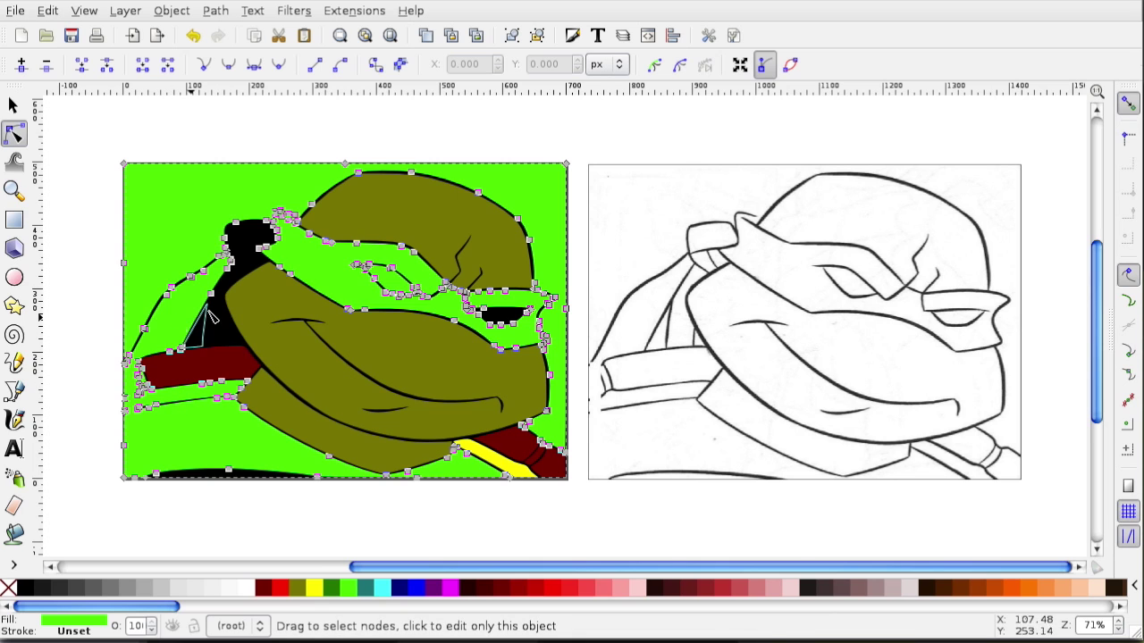
Fill the bandana knot and the triangle behind the head red.
{"action": "left_click", "coordinate": [238, 243]}
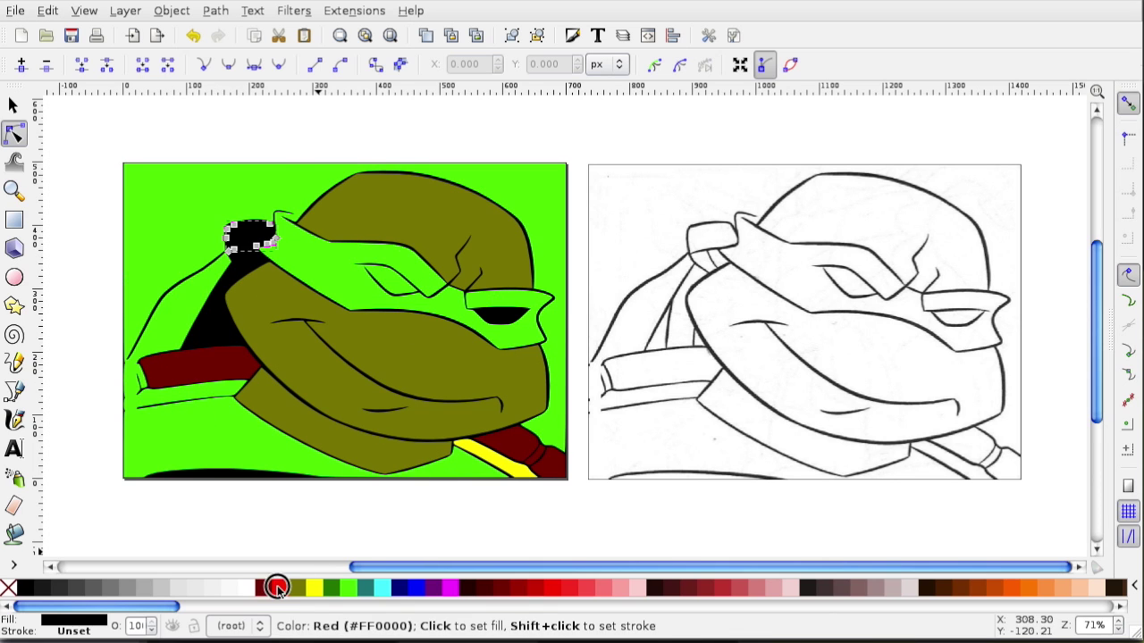
{"action": "left_click", "coordinate": [280, 588]}
{"action": "left_click", "coordinate": [257, 263]}
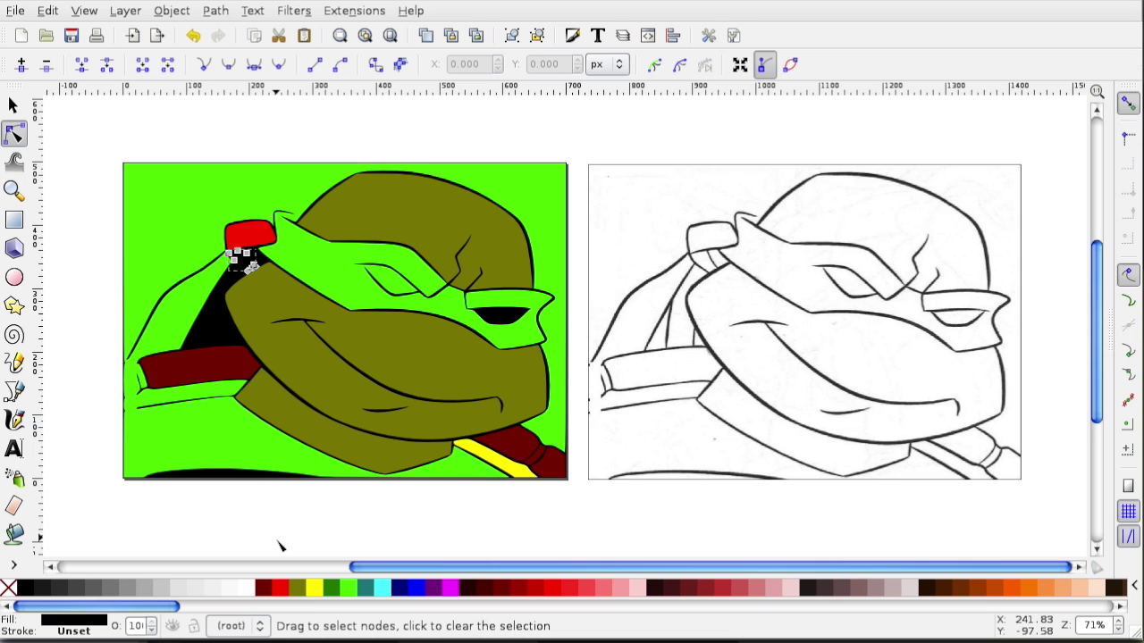
{"action": "left_click", "coordinate": [280, 587]}
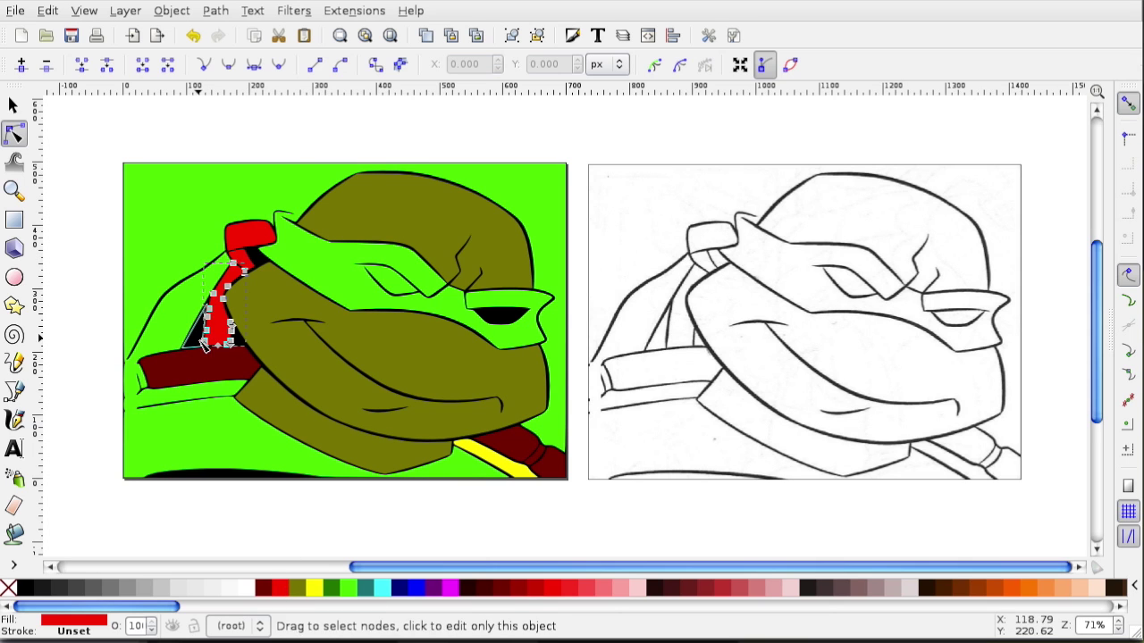
Give the eye piece a new fill colour, then clear the selection.
{"action": "left_click", "coordinate": [506, 322]}
{"action": "left_click", "coordinate": [500, 315]}
{"action": "left_click", "coordinate": [314, 589]}
{"action": "left_click", "coordinate": [389, 295]}
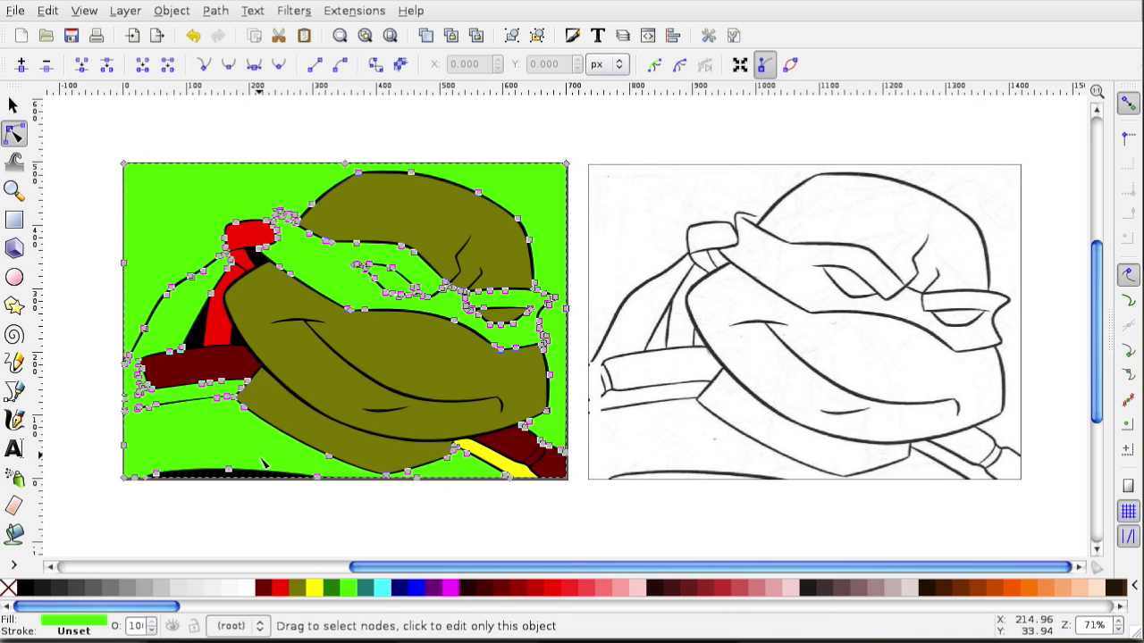
{"action": "left_click", "coordinate": [558, 126]}
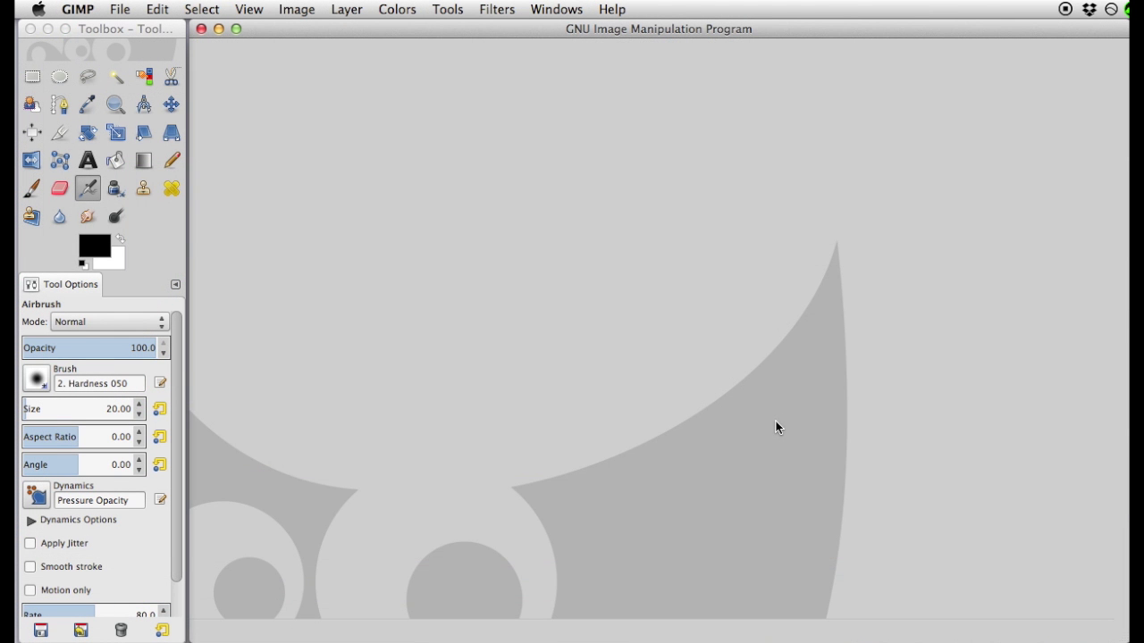
Open tmnt-face-coloring-page.jpg from the GIMP Demo folder via File > Open.
{"action": "left_click", "coordinate": [129, 9]}
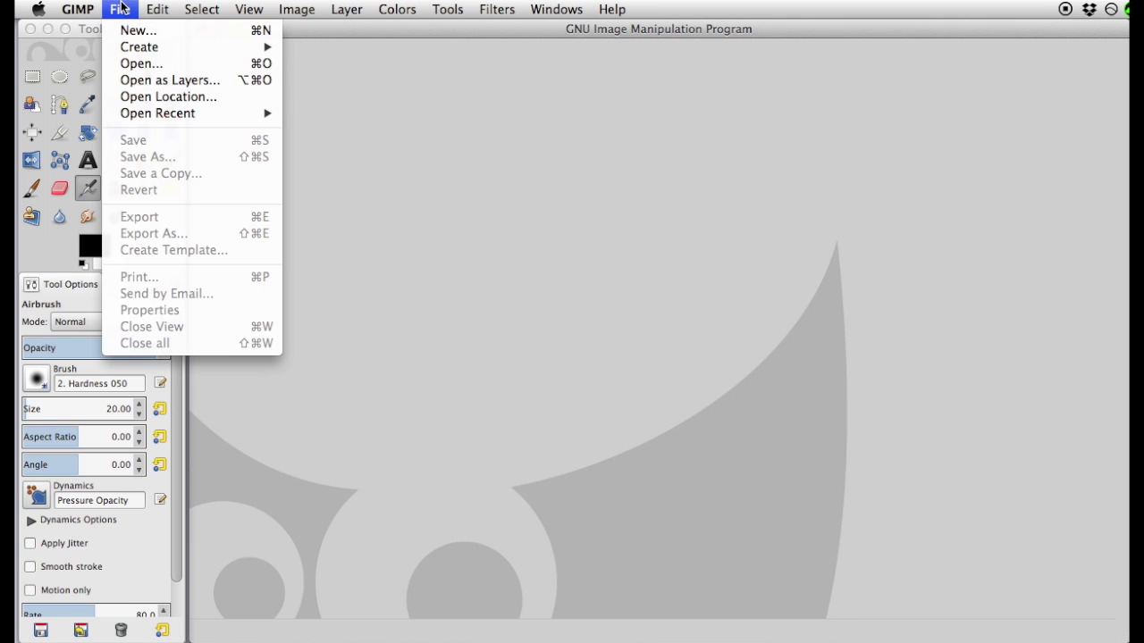
{"action": "left_click", "coordinate": [163, 69]}
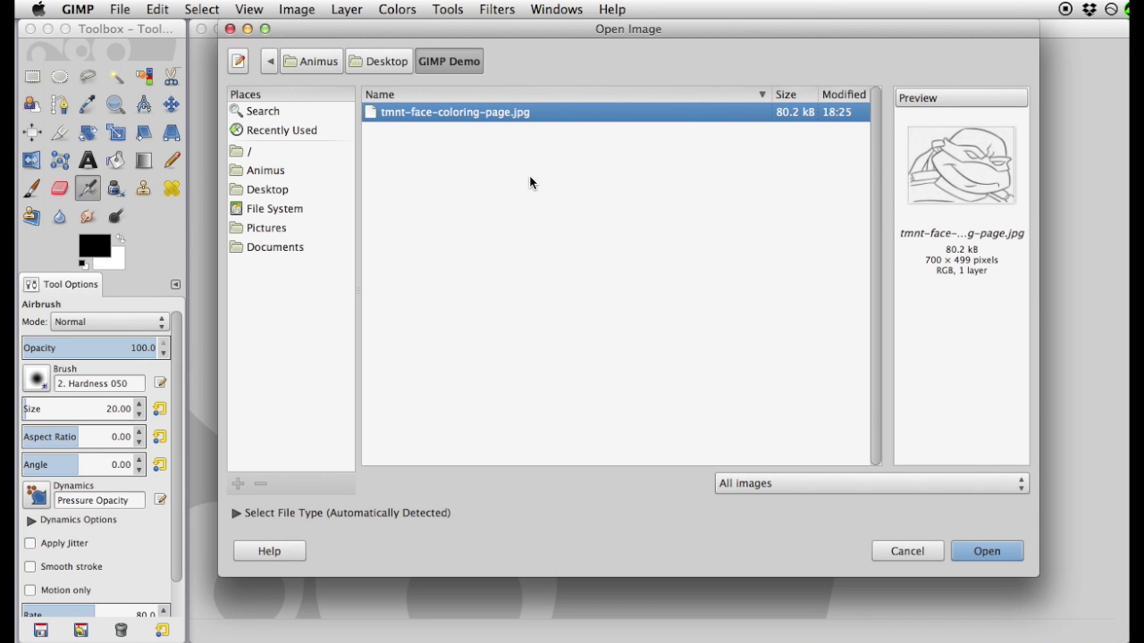
{"action": "left_click", "coordinate": [993, 550]}
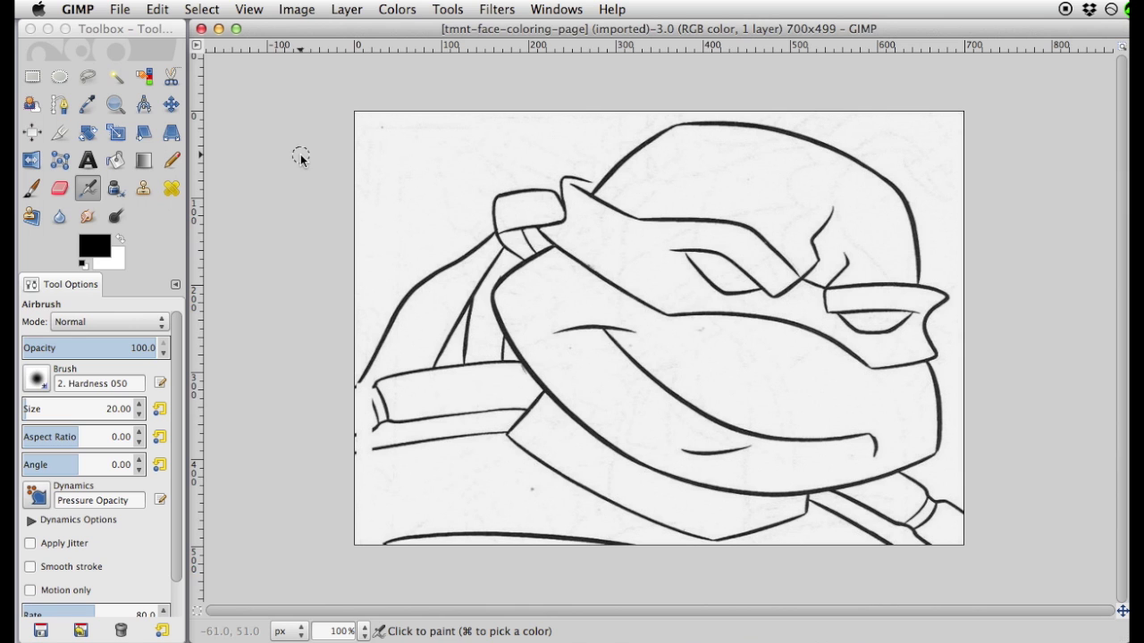
Raise the contrast to 18 in Colors > Brightness-Contrast.
{"action": "left_click", "coordinate": [396, 11]}
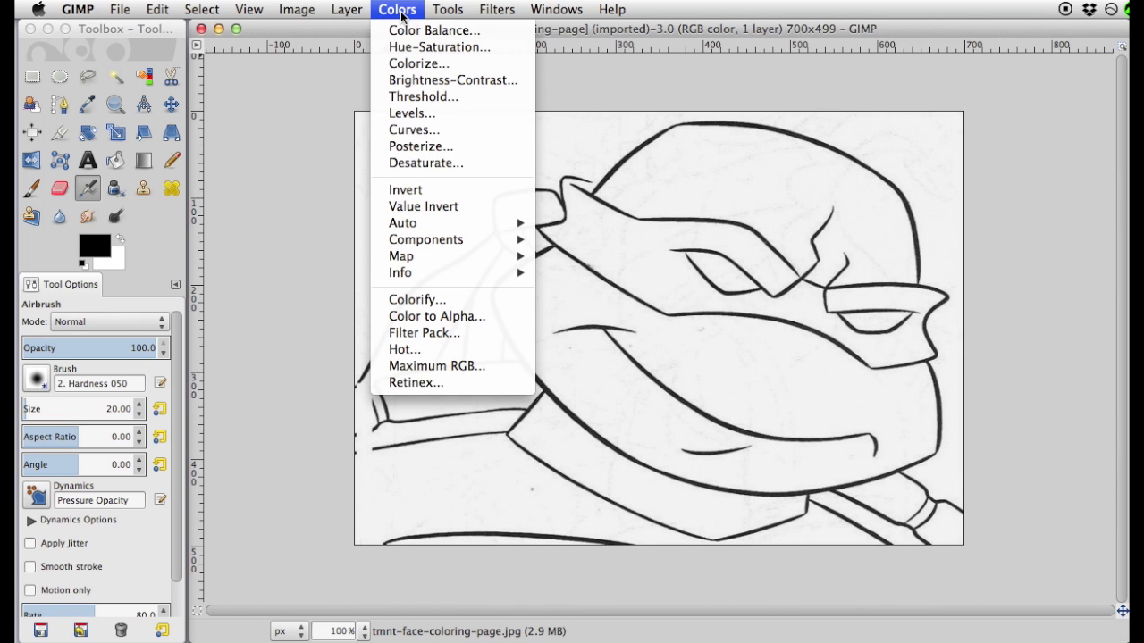
{"action": "left_click", "coordinate": [514, 83]}
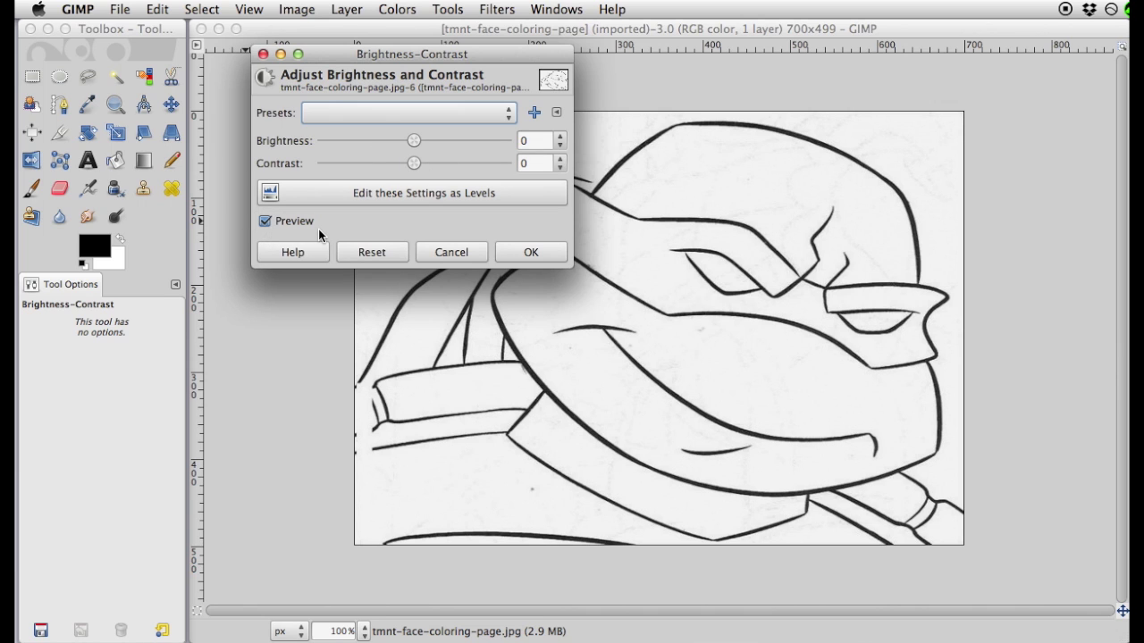
{"action": "left_click", "coordinate": [414, 166]}
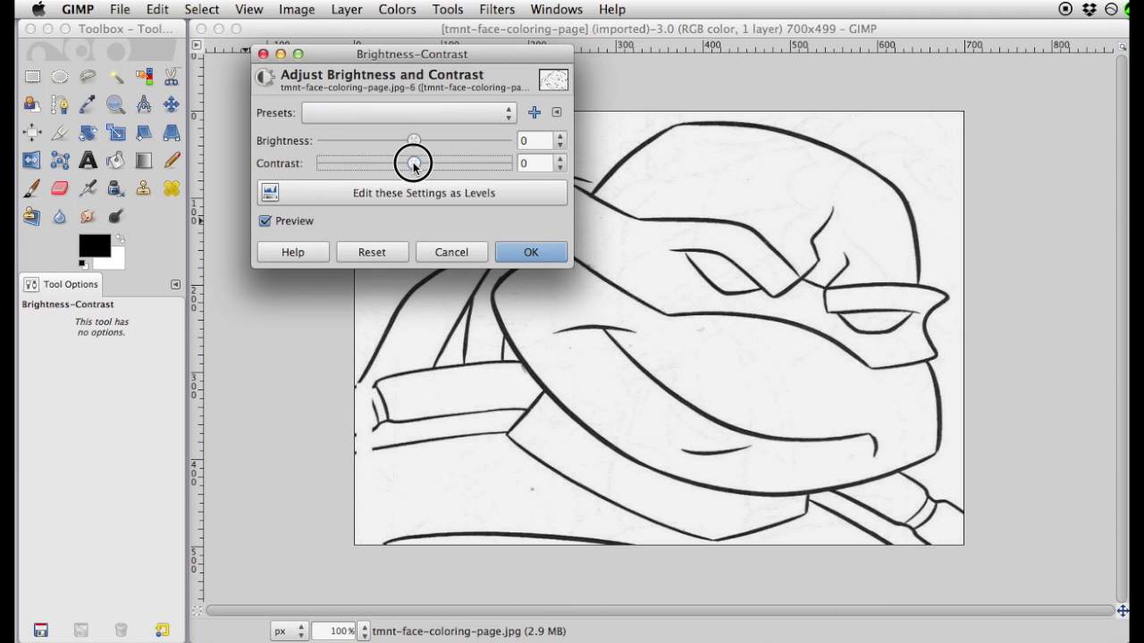
{"action": "left_click_drag", "start_coordinate": [413, 165], "coordinate": [426, 166]}
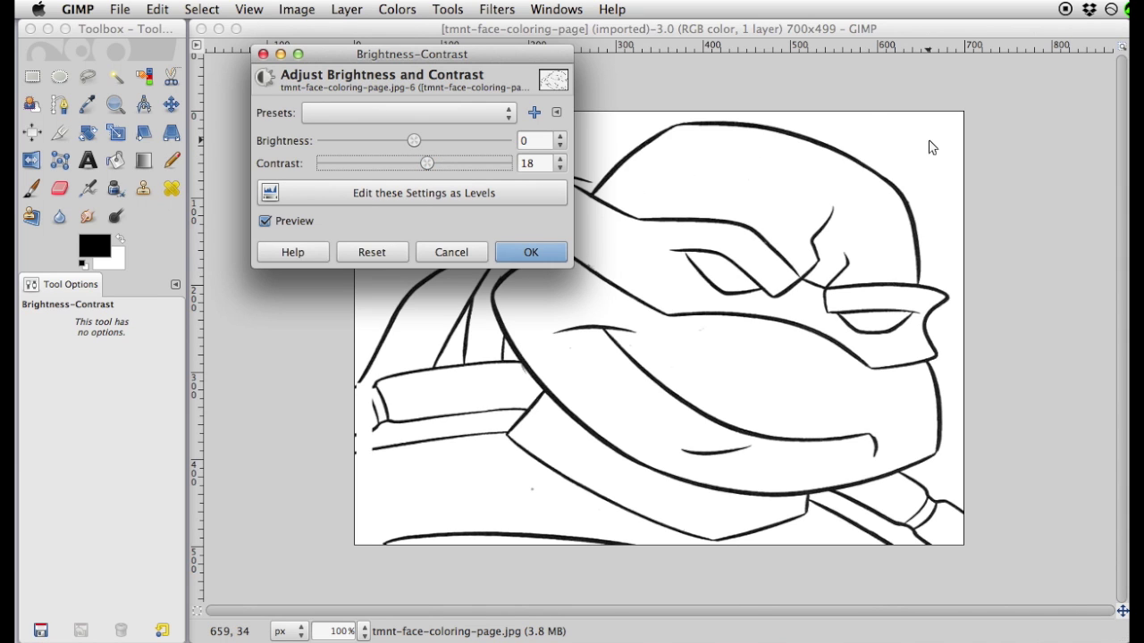
Apply the contrast boost and switch to the Eraser tool.
{"action": "left_click", "coordinate": [551, 254]}
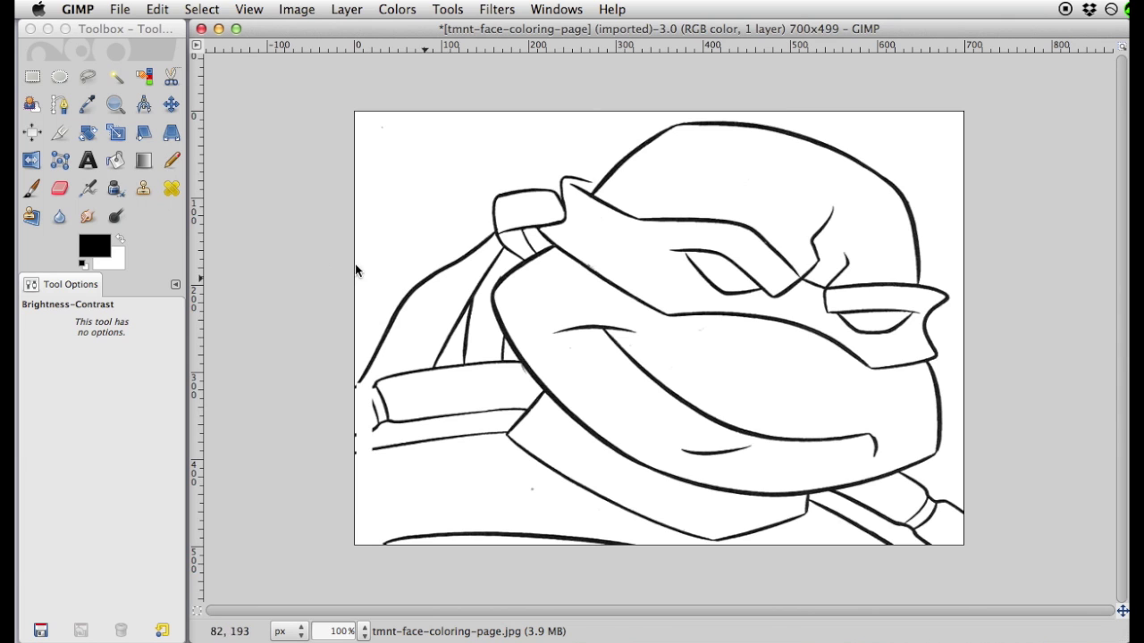
{"action": "left_click", "coordinate": [60, 190]}
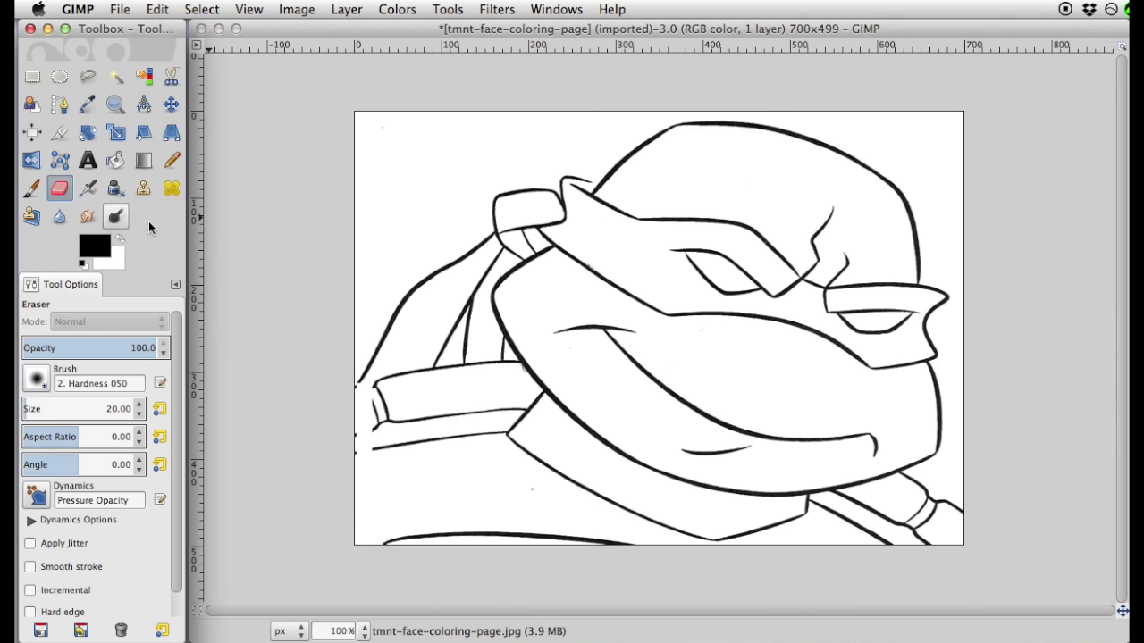
Shrink the eraser to size 15 and erase the grey smudge at the line junction.
{"action": "left_click", "coordinate": [139, 415]}
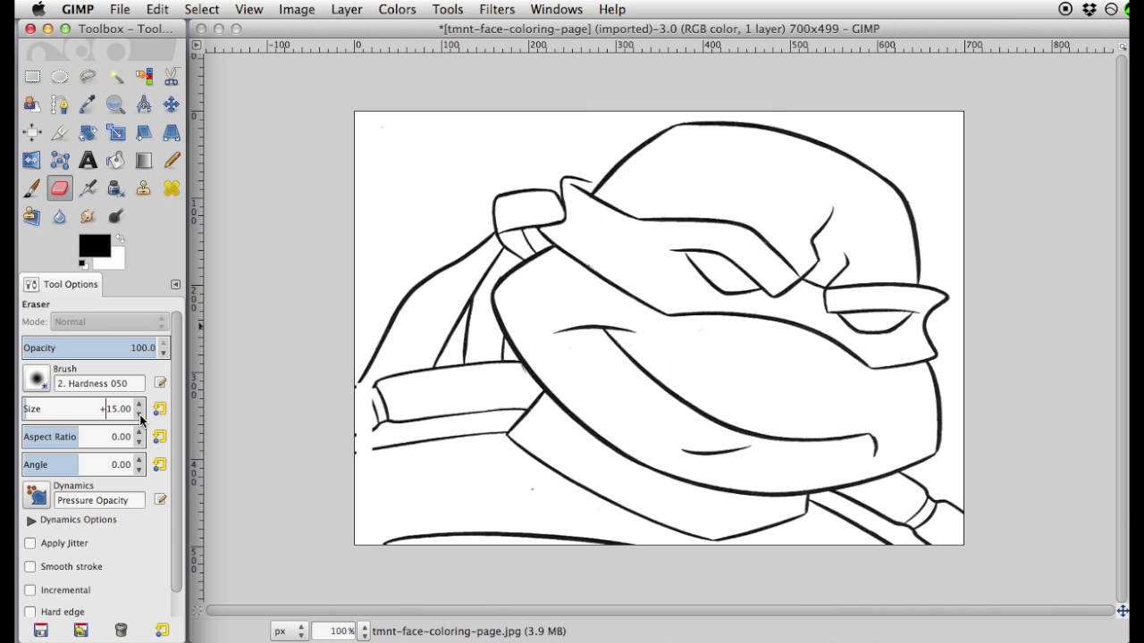
{"action": "left_click", "coordinate": [286, 336]}
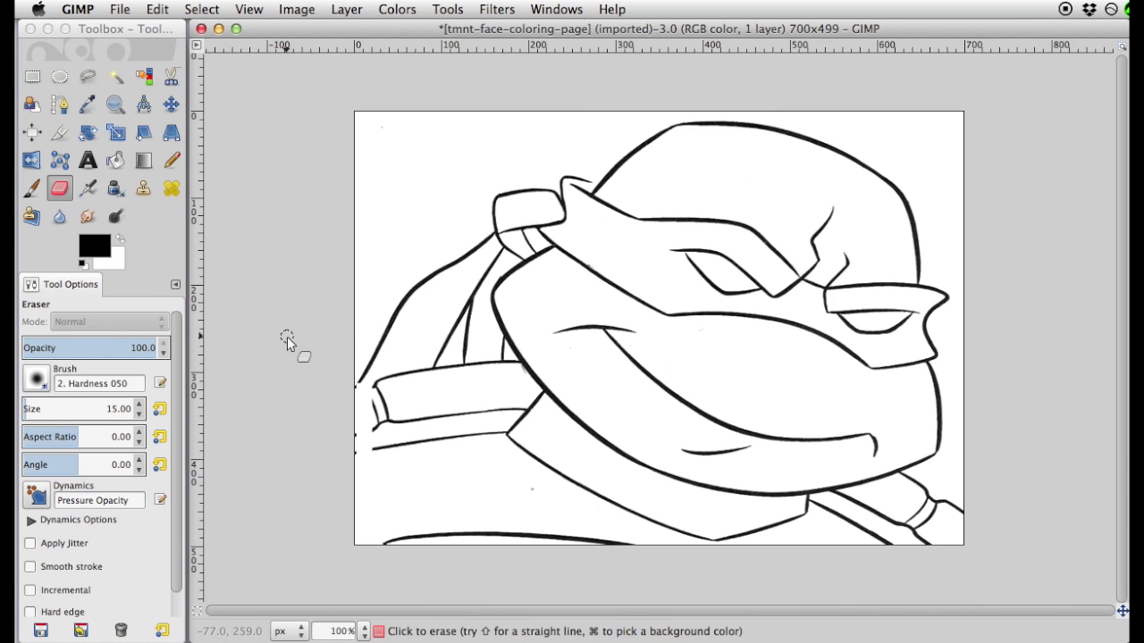
{"action": "key", "text": "shift"}
{"action": "scroll", "coordinate": [287, 340], "scroll_direction": "up", "scroll_amount": 2}
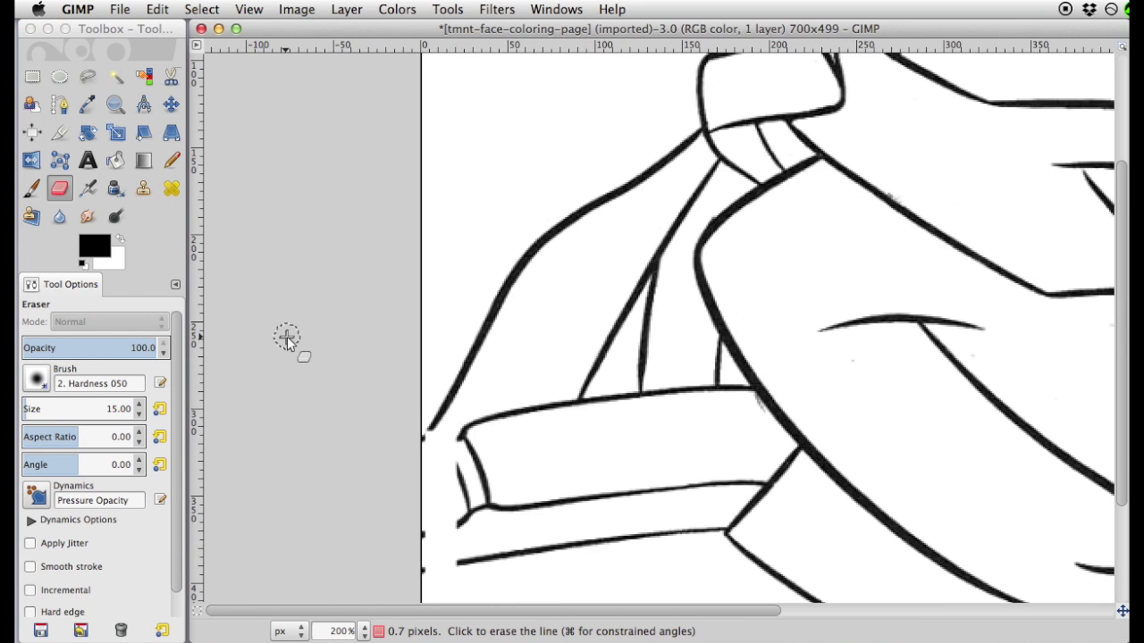
{"action": "scroll", "coordinate": [287, 340], "scroll_direction": "up", "scroll_amount": 1}
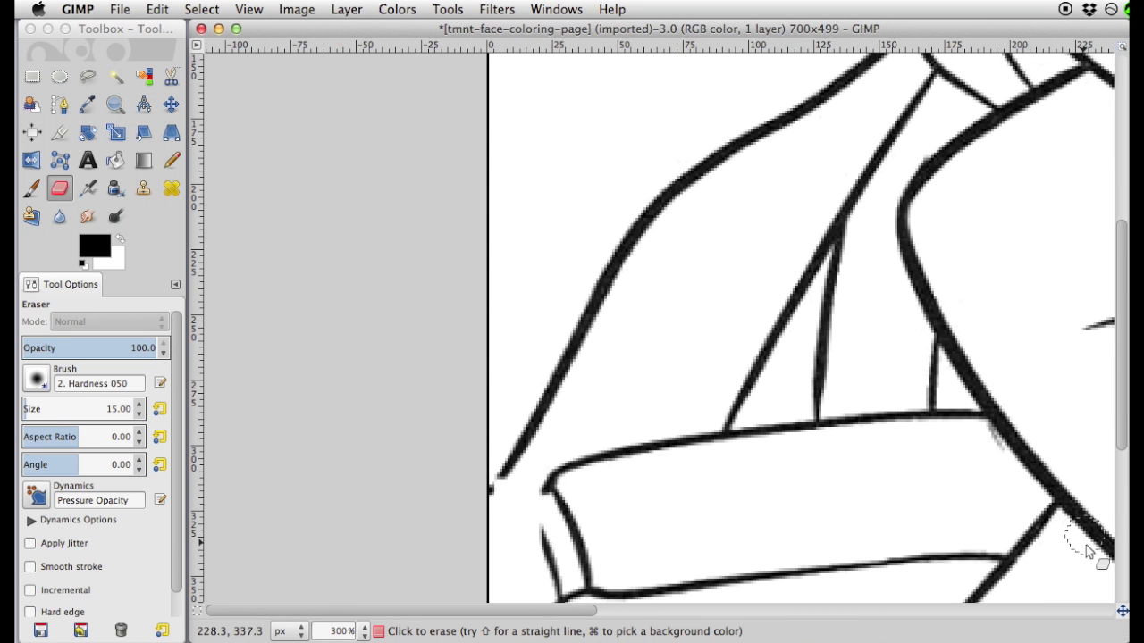
{"action": "left_click_drag", "start_coordinate": [988, 468], "coordinate": [982, 445]}
Erase the remaining stray grey specks and marks around the linework.
{"action": "left_click_drag", "start_coordinate": [579, 611], "coordinate": [693, 616]}
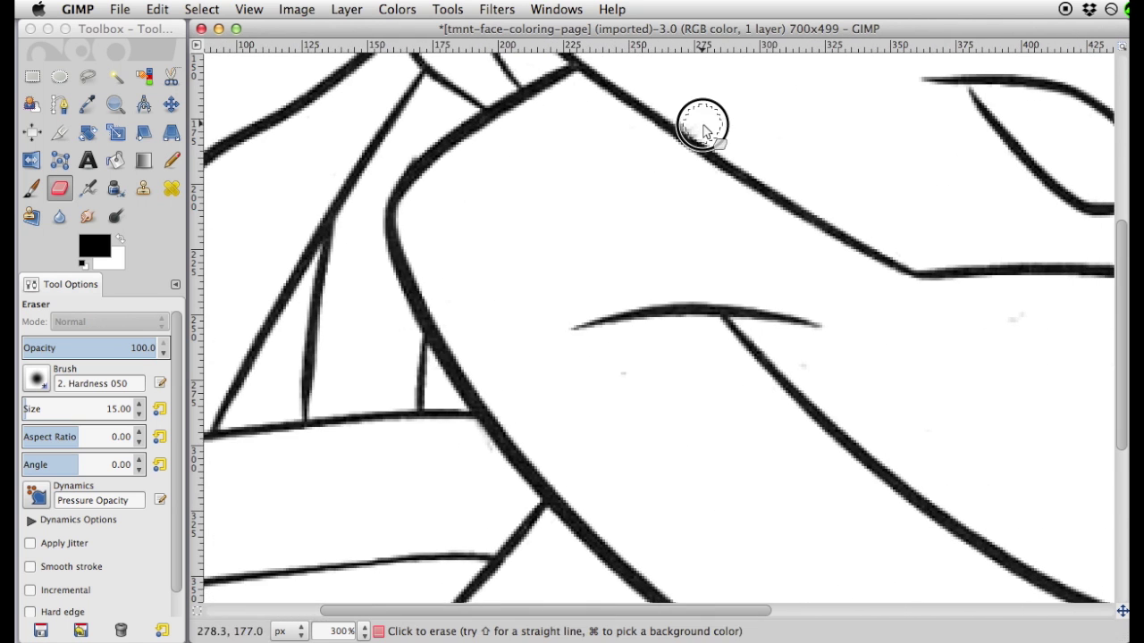
{"action": "left_click_drag", "start_coordinate": [696, 121], "coordinate": [688, 121]}
{"action": "mouse_move", "coordinate": [1012, 322]}
{"action": "left_mouse_down"}
{"action": "mouse_move", "coordinate": [1024, 312]}
{"action": "mouse_move", "coordinate": [1016, 327]}
{"action": "left_mouse_up"}
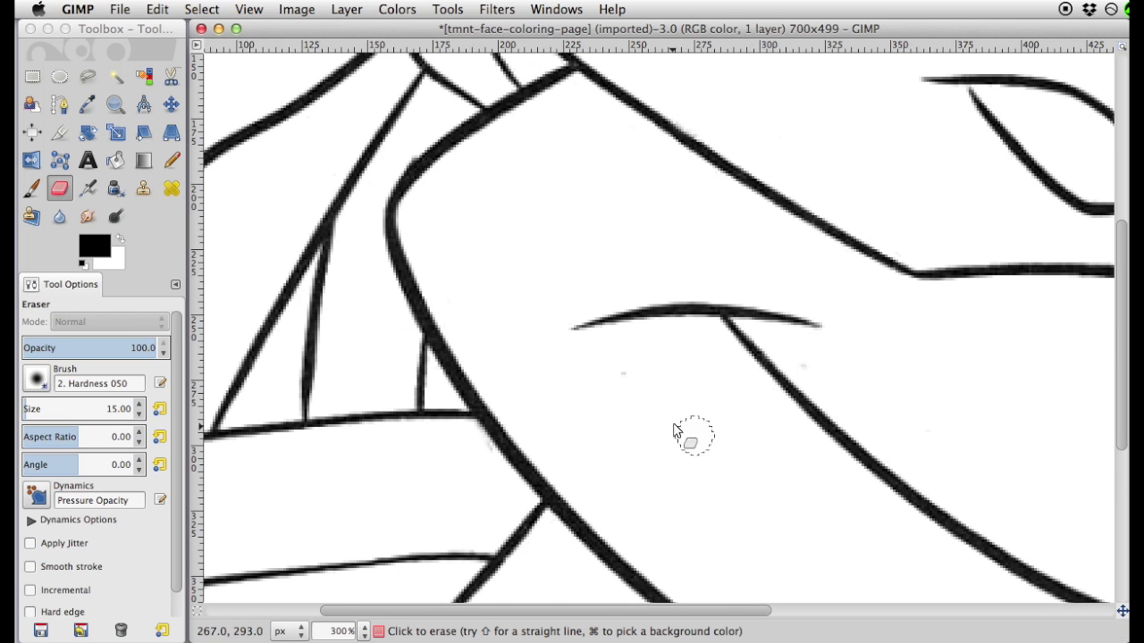
{"action": "left_click", "coordinate": [623, 375]}
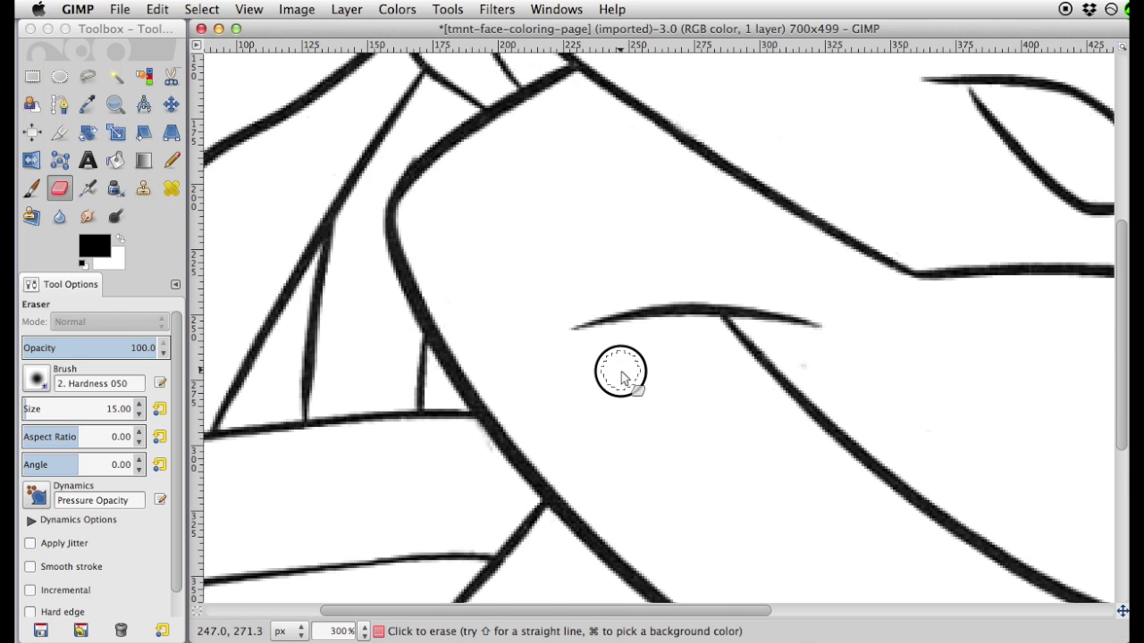
{"action": "left_click", "coordinate": [807, 371]}
{"action": "left_click_drag", "start_coordinate": [1121, 398], "coordinate": [1122, 549]}
{"action": "left_click", "coordinate": [508, 433]}
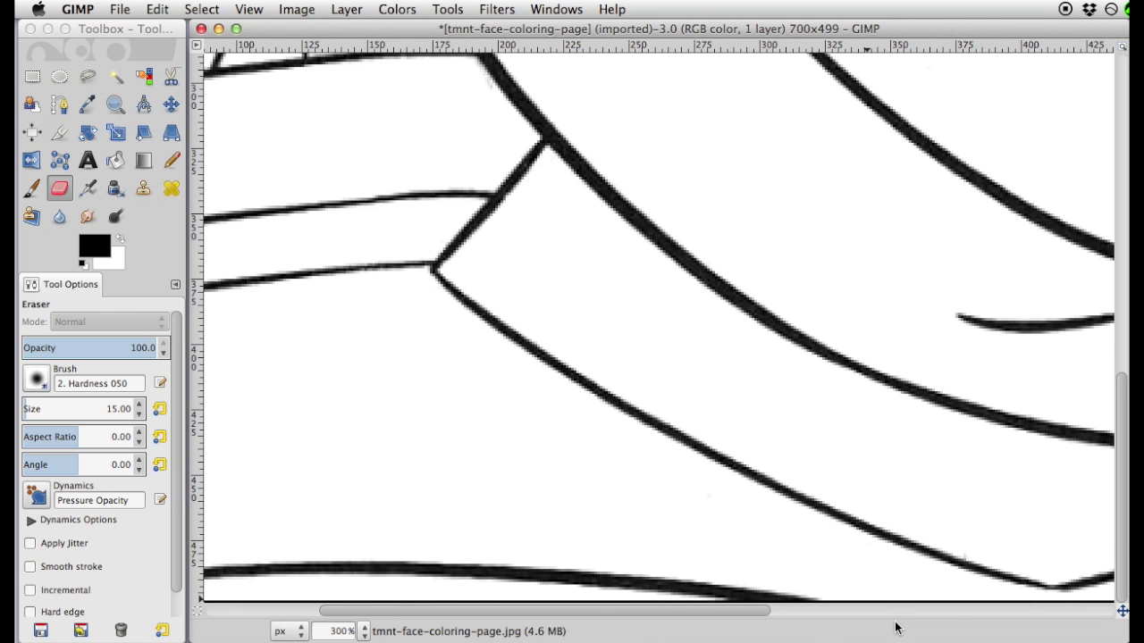
At 100% zoom, erase stray marks along the drawing's top, right and bottom edges.
{"action": "key", "text": "1"}
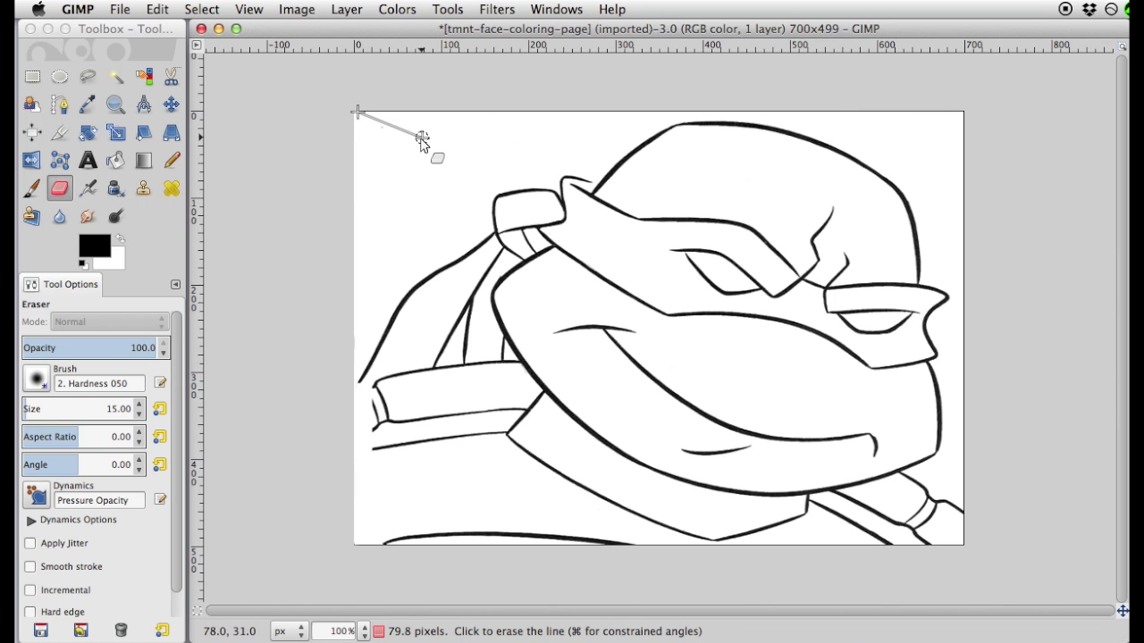
{"action": "left_click", "coordinate": [961, 114], "text": "shift"}
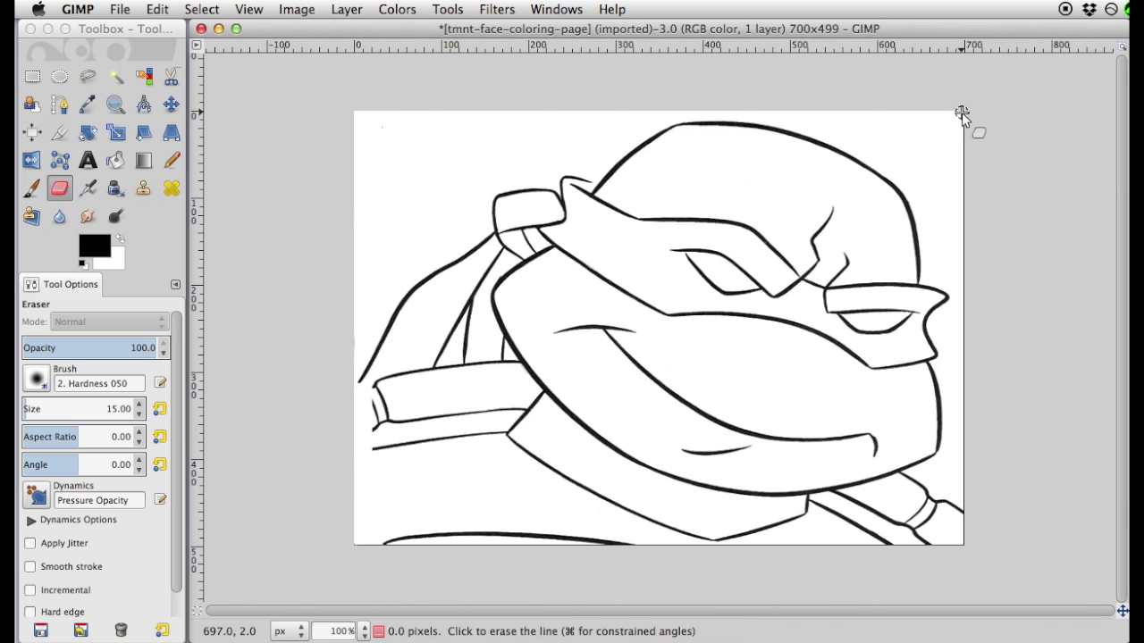
{"action": "left_click", "coordinate": [964, 542], "text": "shift"}
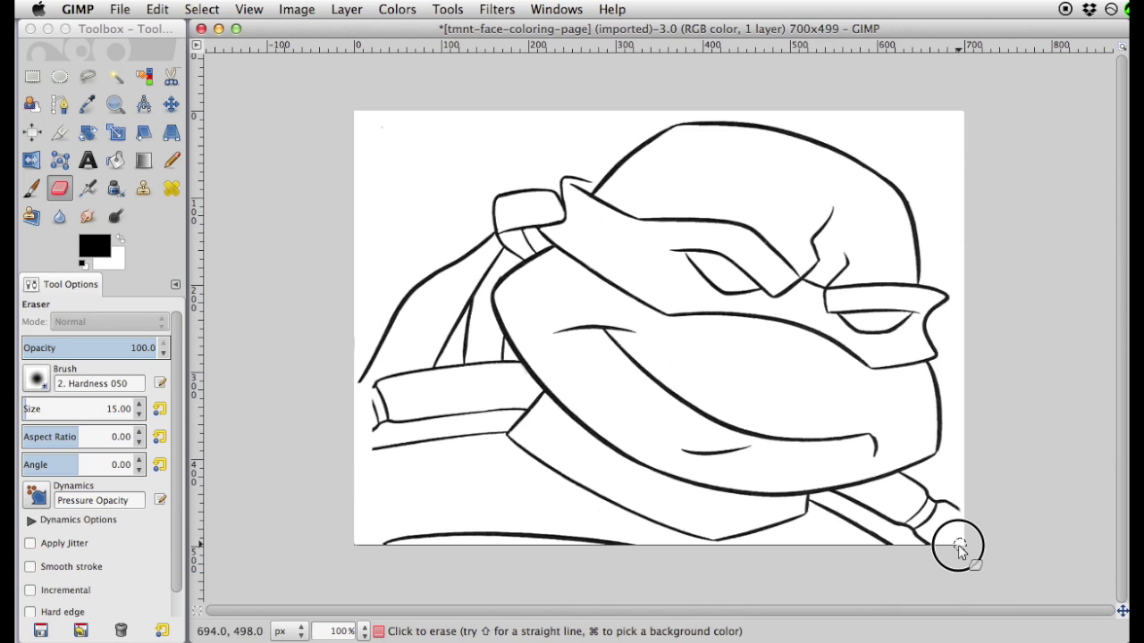
{"action": "left_click", "coordinate": [945, 548]}
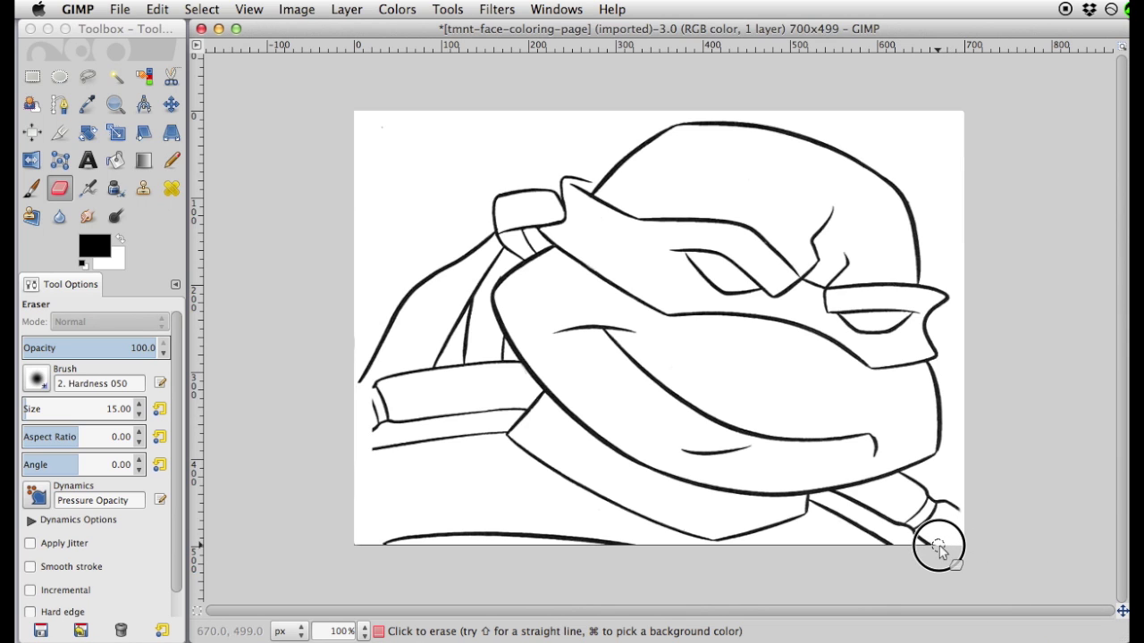
{"action": "left_click", "coordinate": [905, 546]}
{"action": "mouse_move", "coordinate": [917, 551]}
{"action": "left_mouse_down"}
{"action": "mouse_move", "coordinate": [855, 548]}
{"action": "mouse_move", "coordinate": [885, 552]}
{"action": "left_mouse_up"}
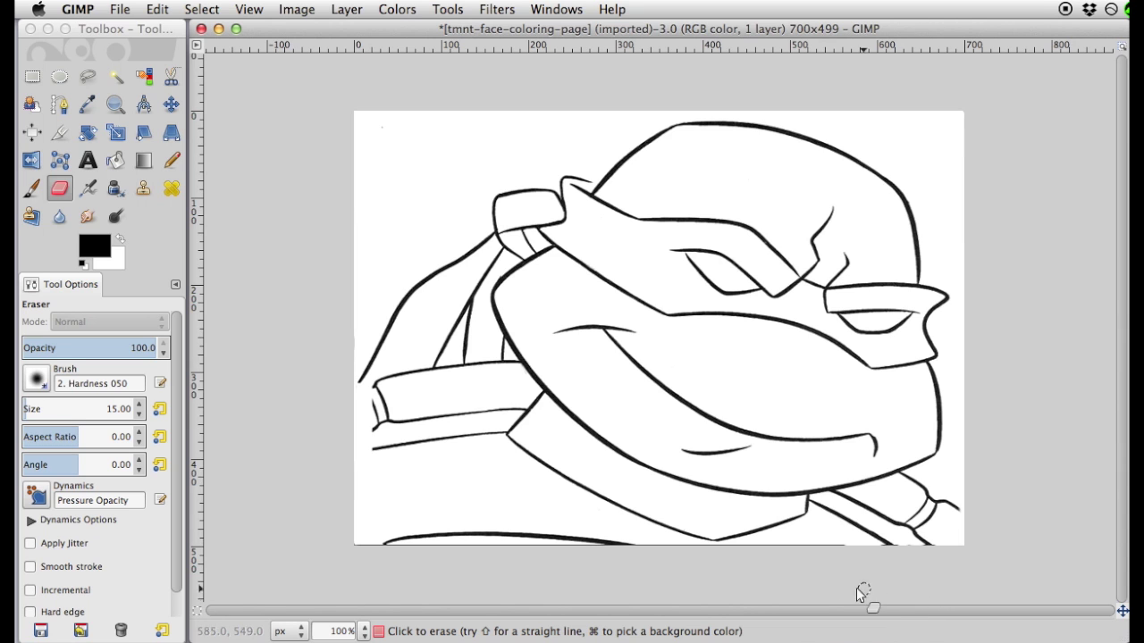
Undo the last two eraser strokes with Edit > Undo Eraser.
{"action": "left_click", "coordinate": [164, 12]}
{"action": "left_click", "coordinate": [183, 31]}
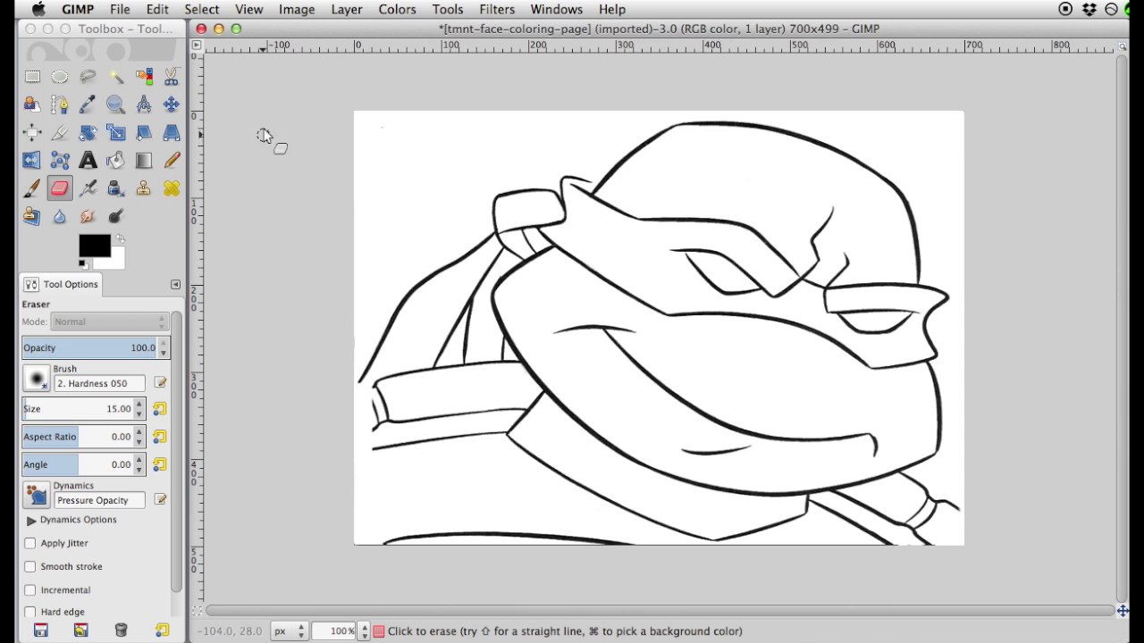
{"action": "left_click", "coordinate": [150, 9]}
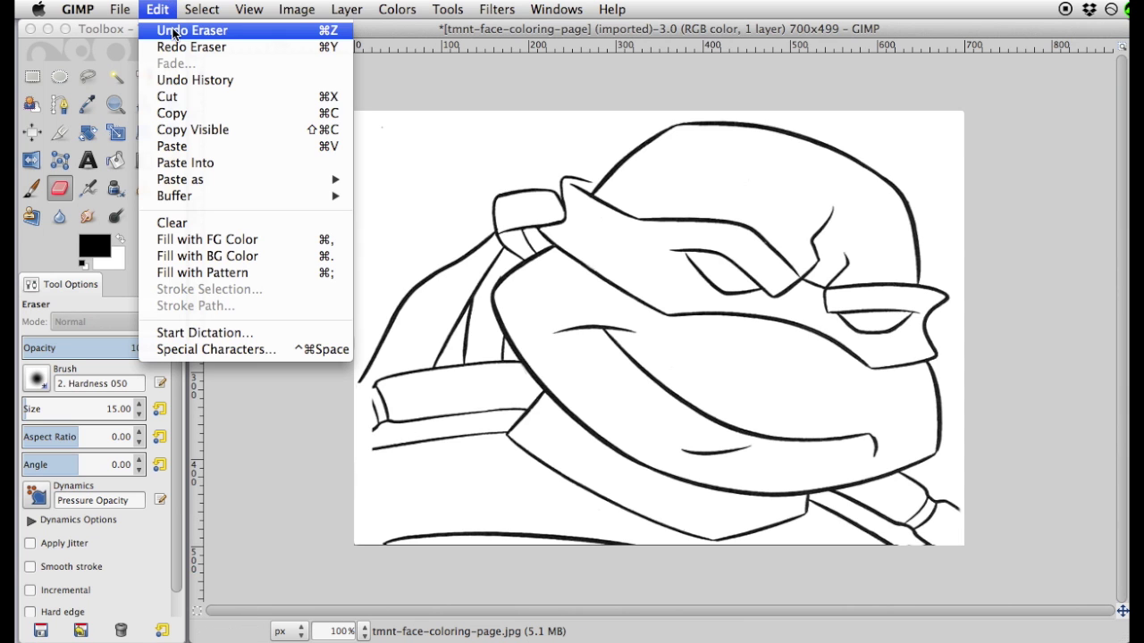
{"action": "left_click", "coordinate": [174, 33]}
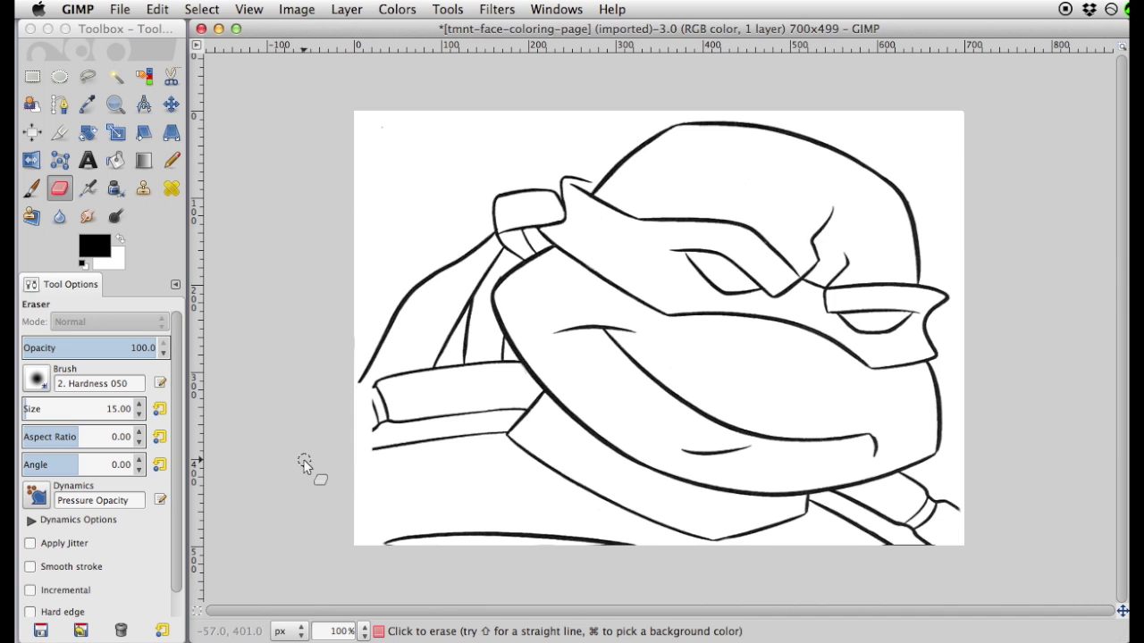
Select the Pencil tool and reduce its brush size from 15 to 3.
{"action": "left_click", "coordinate": [175, 164]}
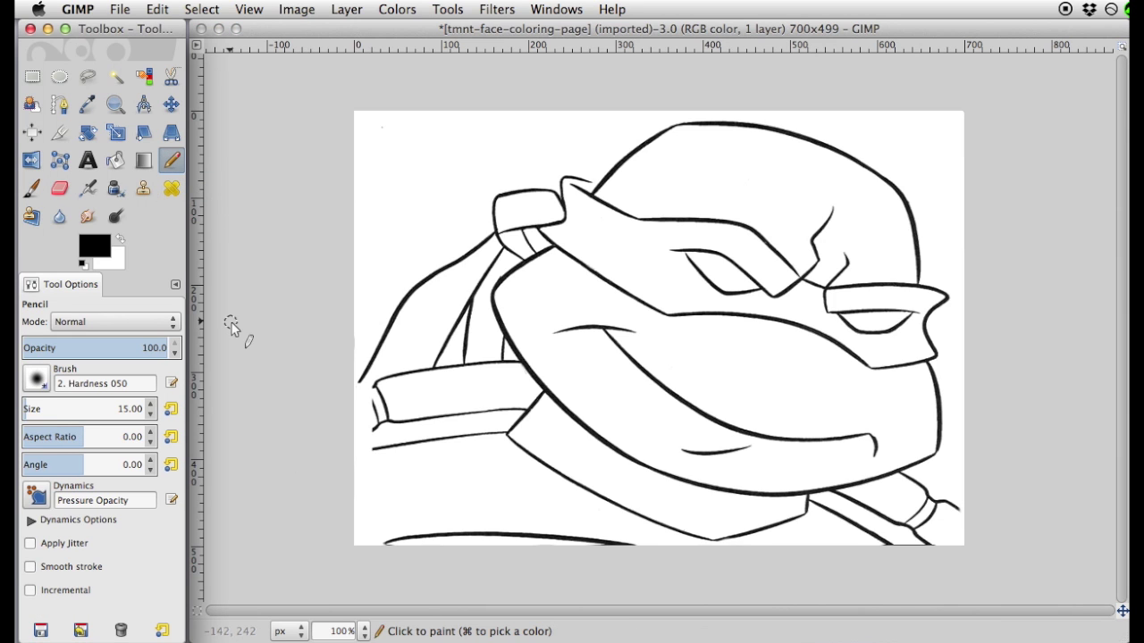
{"action": "left_click", "coordinate": [151, 415]}
{"action": "left_click", "coordinate": [151, 416]}
{"action": "left_click", "coordinate": [152, 414]}
{"action": "left_click", "coordinate": [152, 413]}
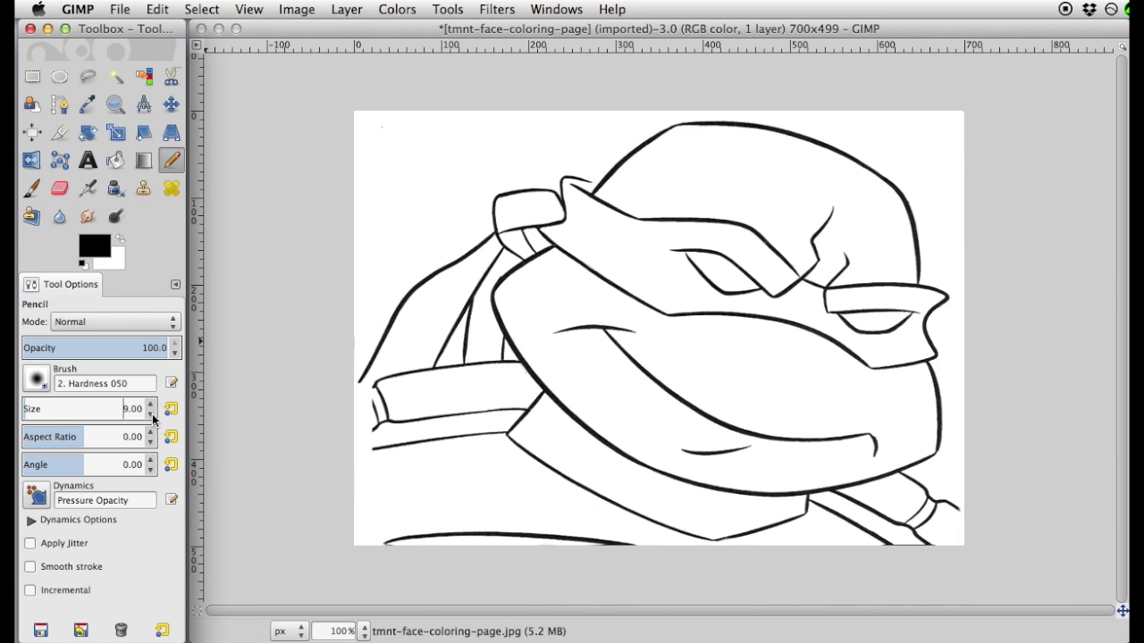
{"action": "left_click", "coordinate": [152, 414]}
{"action": "left_click", "coordinate": [151, 414]}
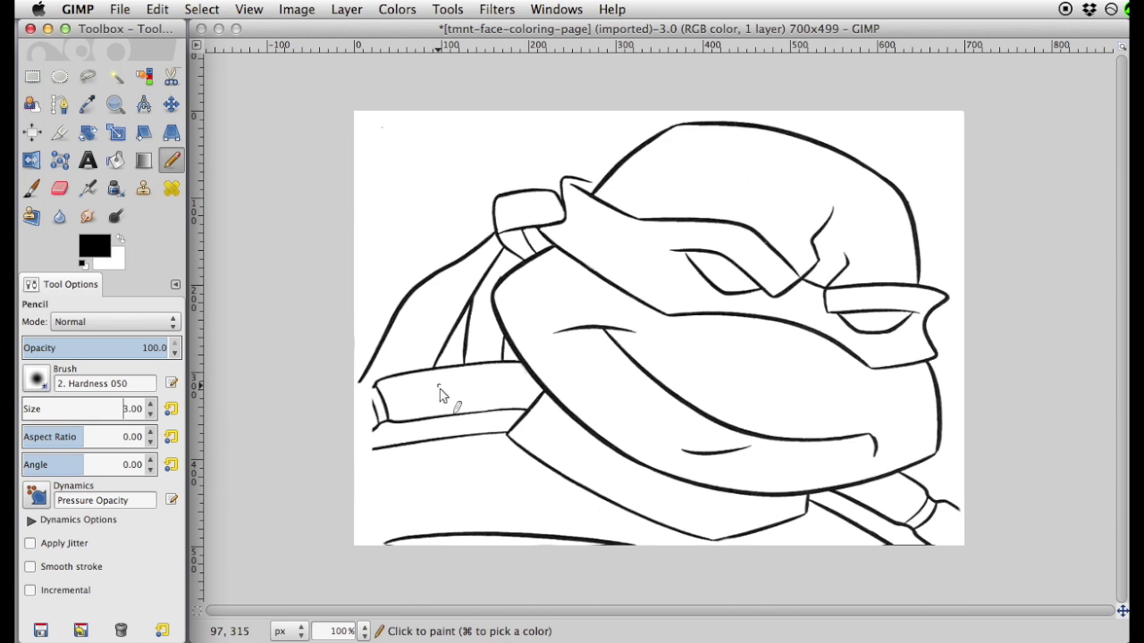
{"action": "left_click", "coordinate": [583, 186]}
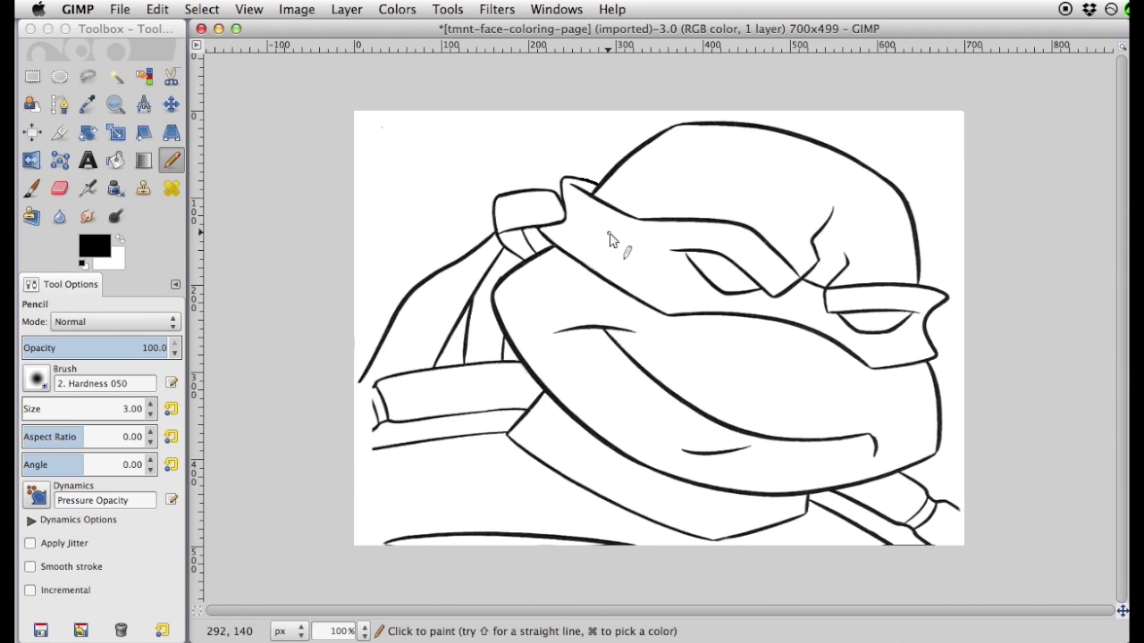
Pencil black over the eye's line-junction gap and join the head outline to the belt.
{"action": "key", "text": "plus"}
{"action": "key", "text": "plus"}
{"action": "key", "text": "plus"}
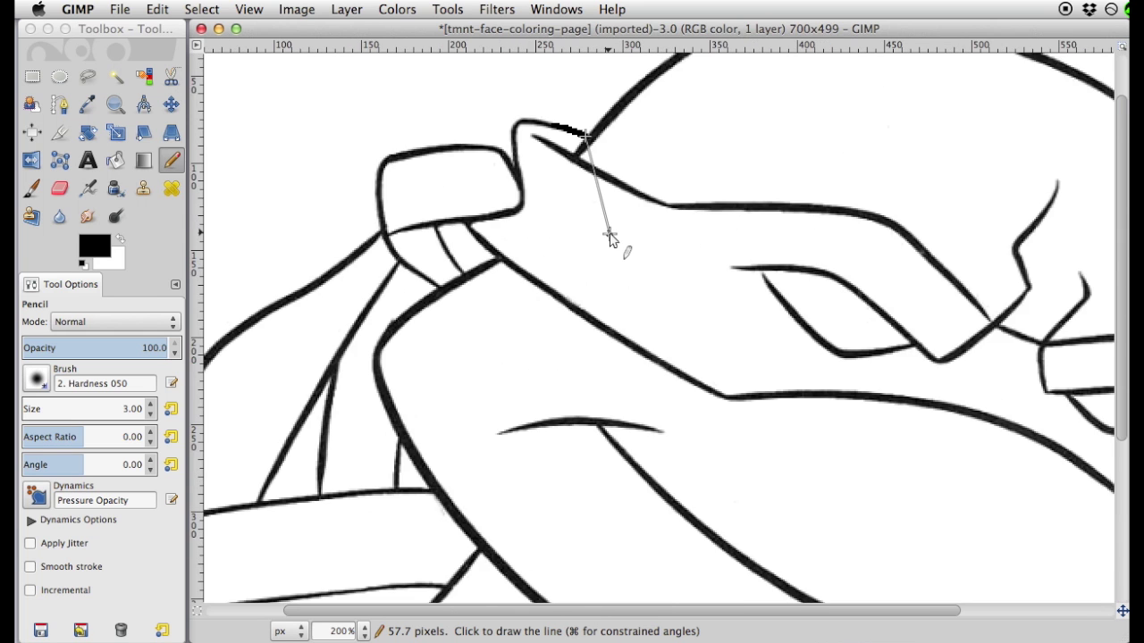
{"action": "key", "text": "plus"}
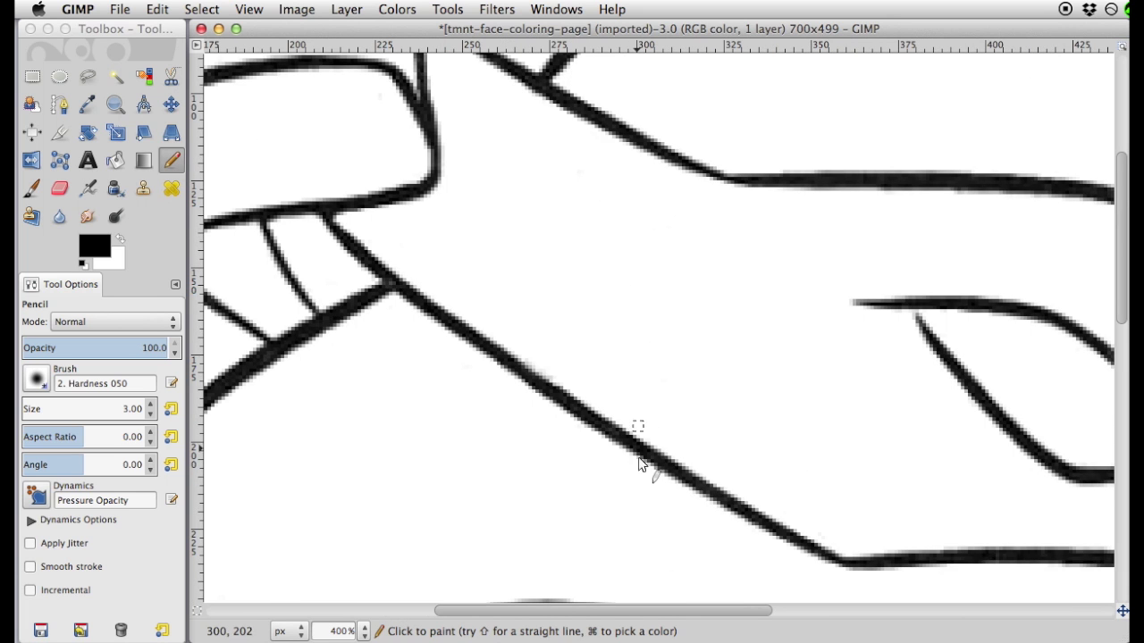
{"action": "left_click_drag", "start_coordinate": [735, 610], "coordinate": [829, 611]}
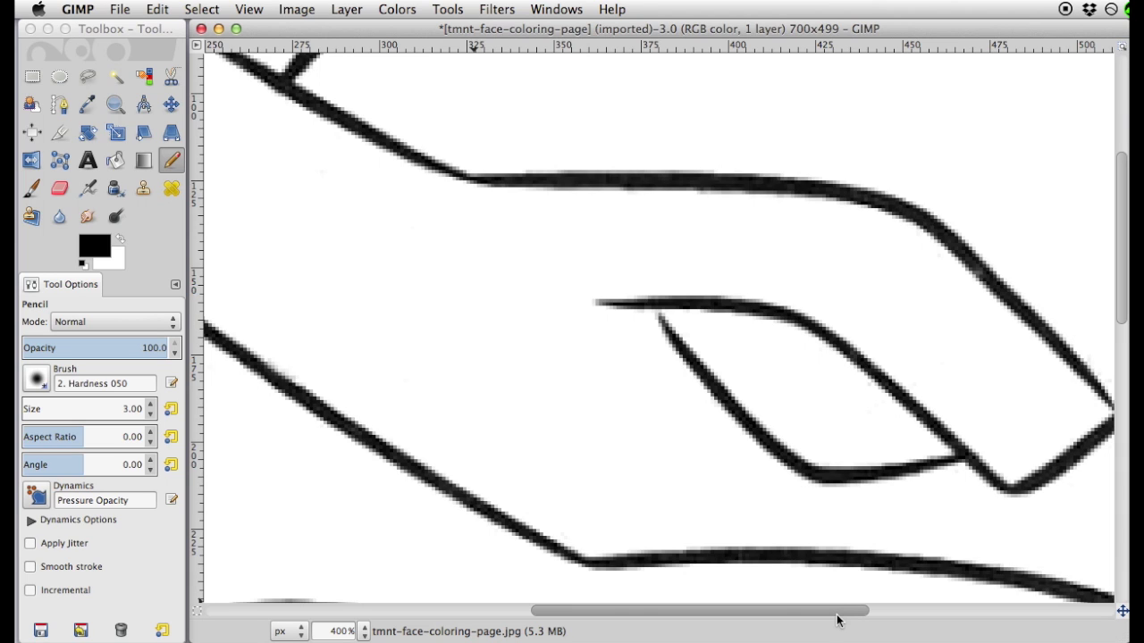
{"action": "key", "text": "plus"}
{"action": "key", "text": "plus"}
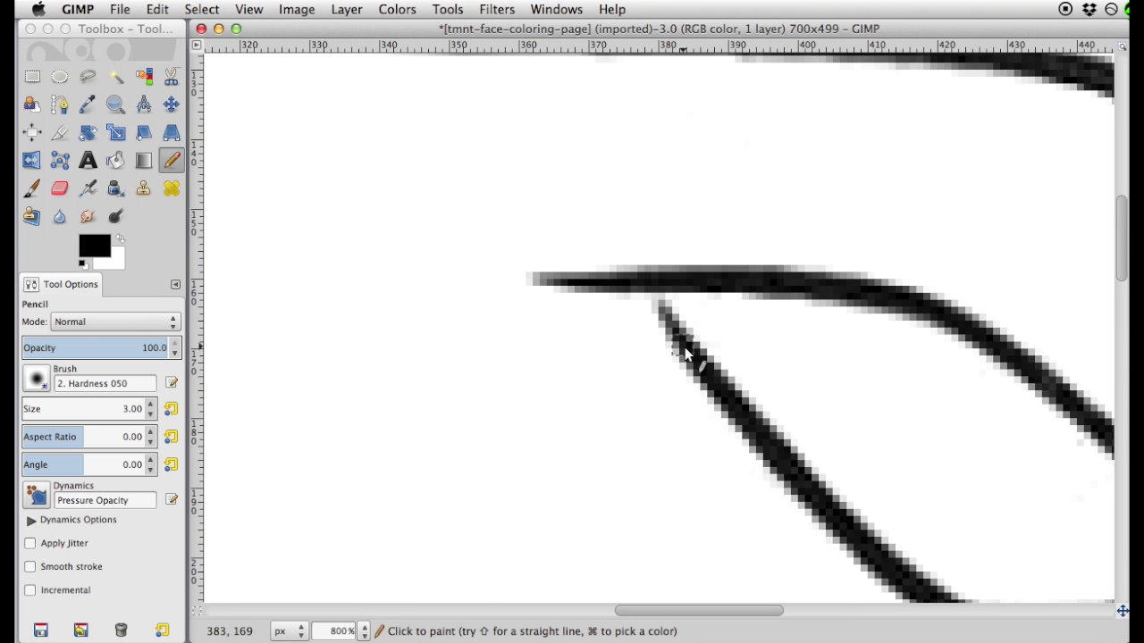
{"action": "left_click", "coordinate": [656, 301]}
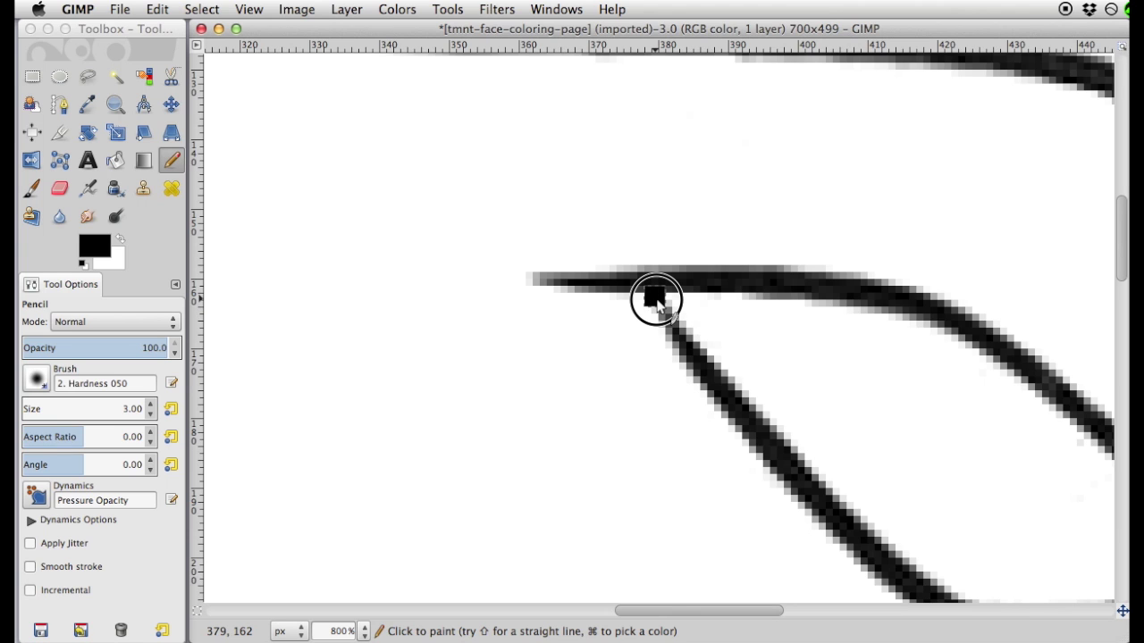
{"action": "mouse_move", "coordinate": [656, 300]}
{"action": "left_mouse_down"}
{"action": "mouse_move", "coordinate": [680, 334]}
{"action": "mouse_move", "coordinate": [658, 300]}
{"action": "left_mouse_up"}
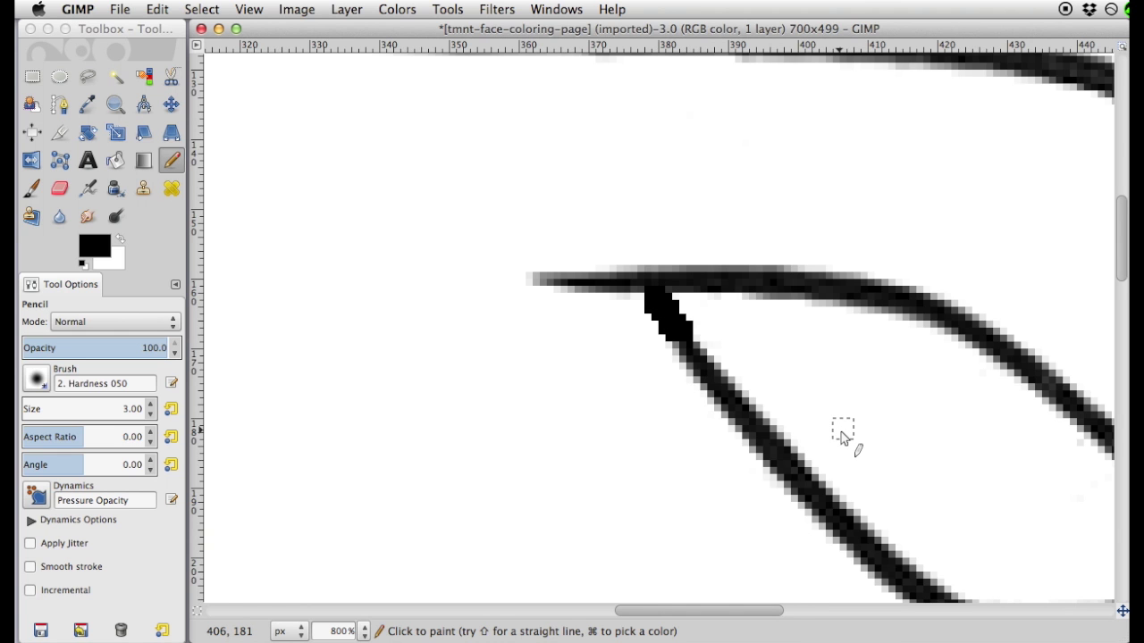
{"action": "scroll", "coordinate": [843, 438], "scroll_direction": "down", "scroll_amount": 6}
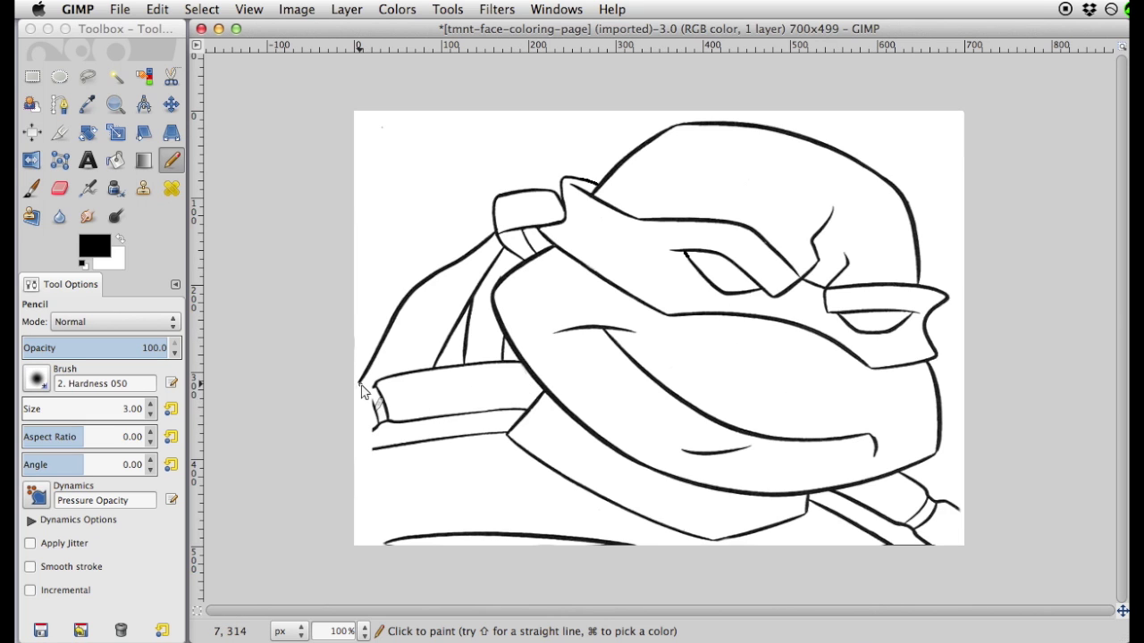
{"action": "mouse_move", "coordinate": [361, 385]}
{"action": "left_mouse_down"}
{"action": "mouse_move", "coordinate": [374, 385]}
{"action": "mouse_move", "coordinate": [369, 449]}
{"action": "mouse_move", "coordinate": [388, 542]}
{"action": "left_mouse_up"}
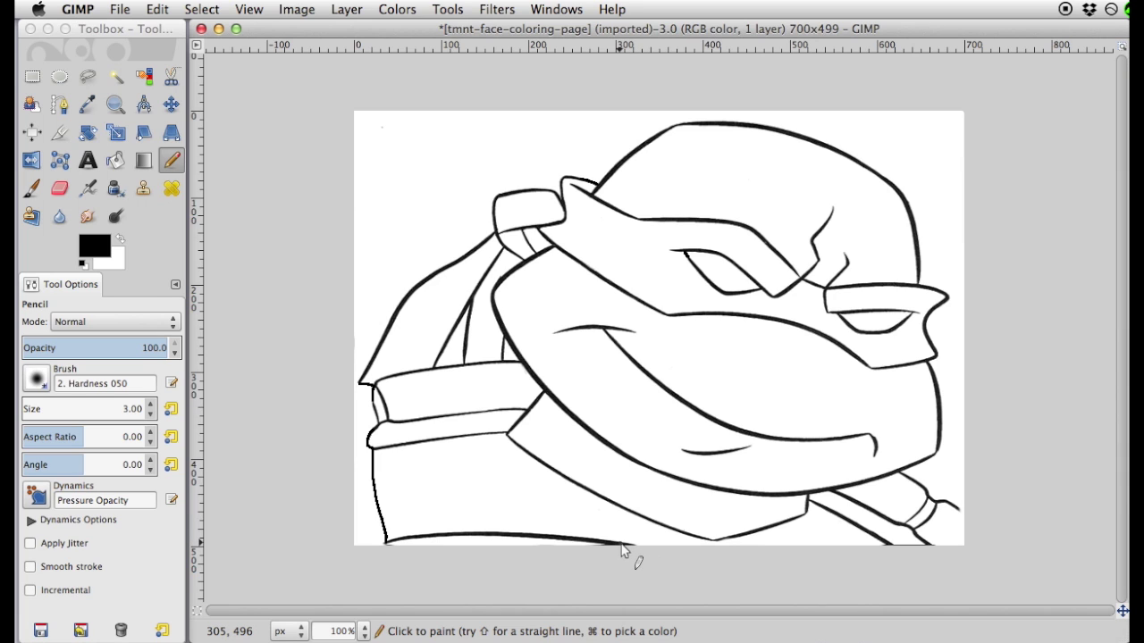
Draw a straight black pencil line along the bottom edge and close the bottom-right corner.
{"action": "left_click", "coordinate": [616, 547]}
{"action": "left_click", "coordinate": [886, 545], "text": "shift"}
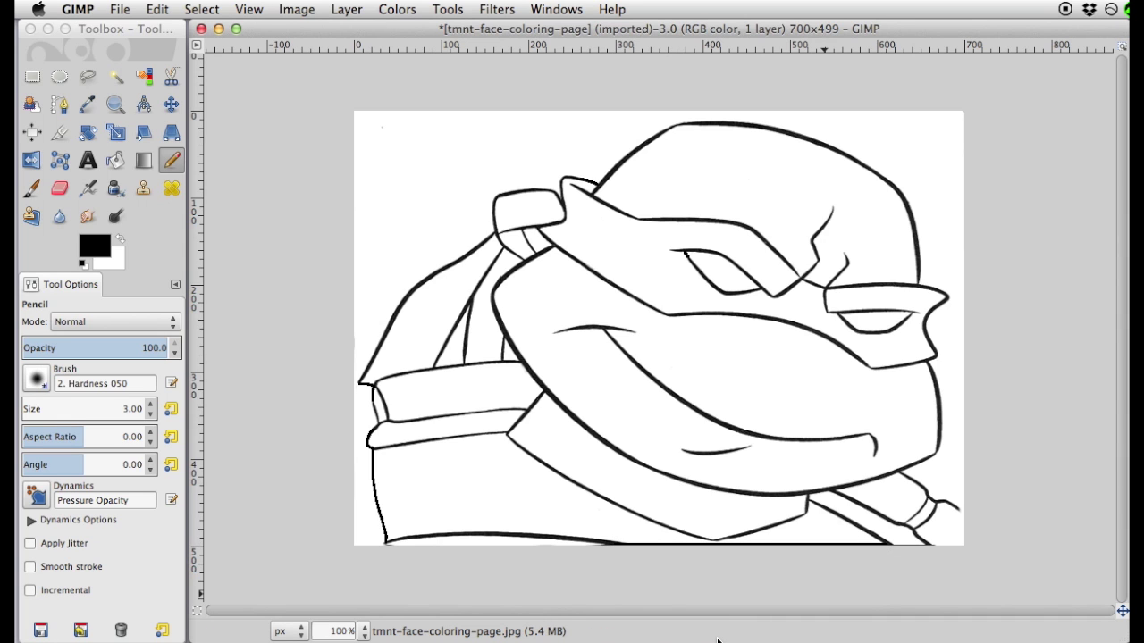
{"action": "left_click", "coordinate": [927, 545], "text": "shift"}
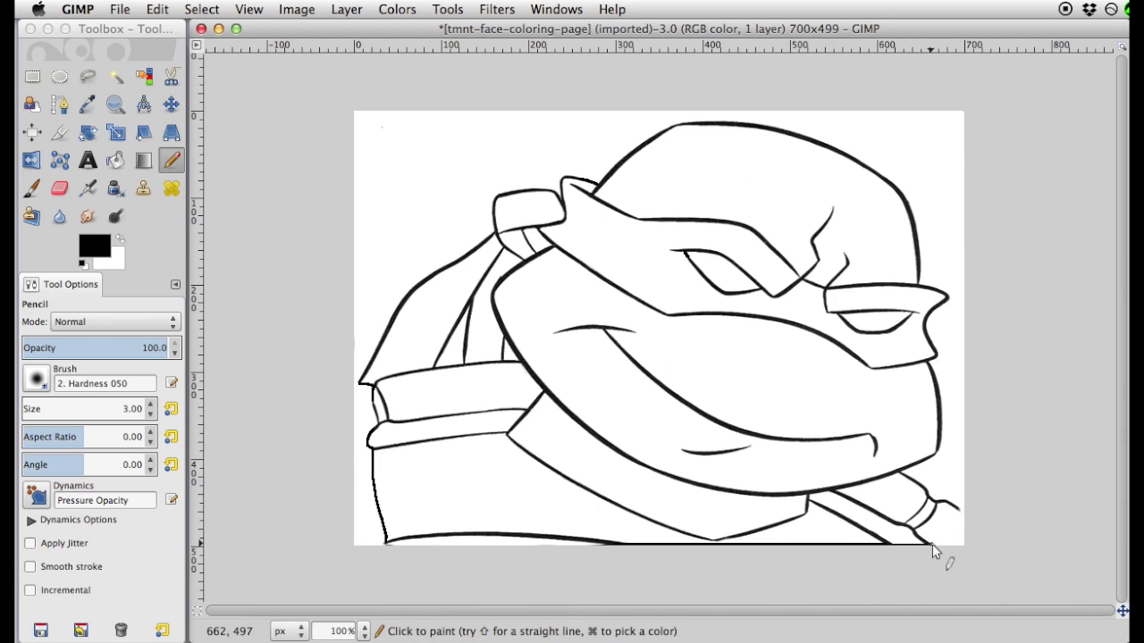
{"action": "left_click_drag", "start_coordinate": [932, 544], "coordinate": [960, 509]}
Open the Export As dialog for the turtle drawing from the File menu.
{"action": "left_click", "coordinate": [119, 9]}
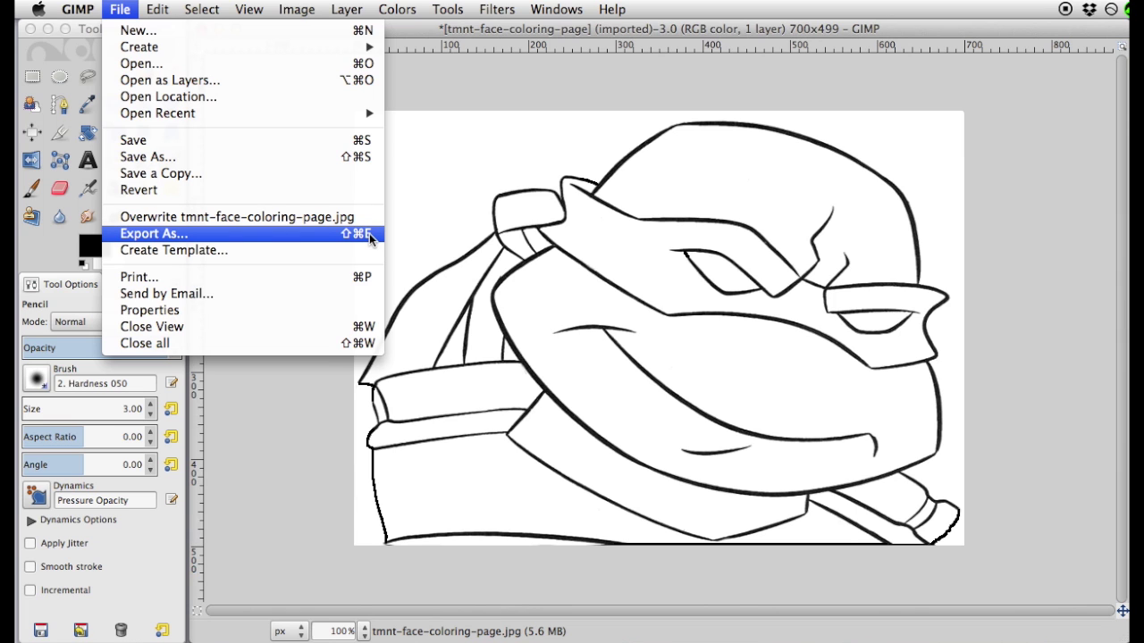
{"action": "left_click", "coordinate": [369, 235]}
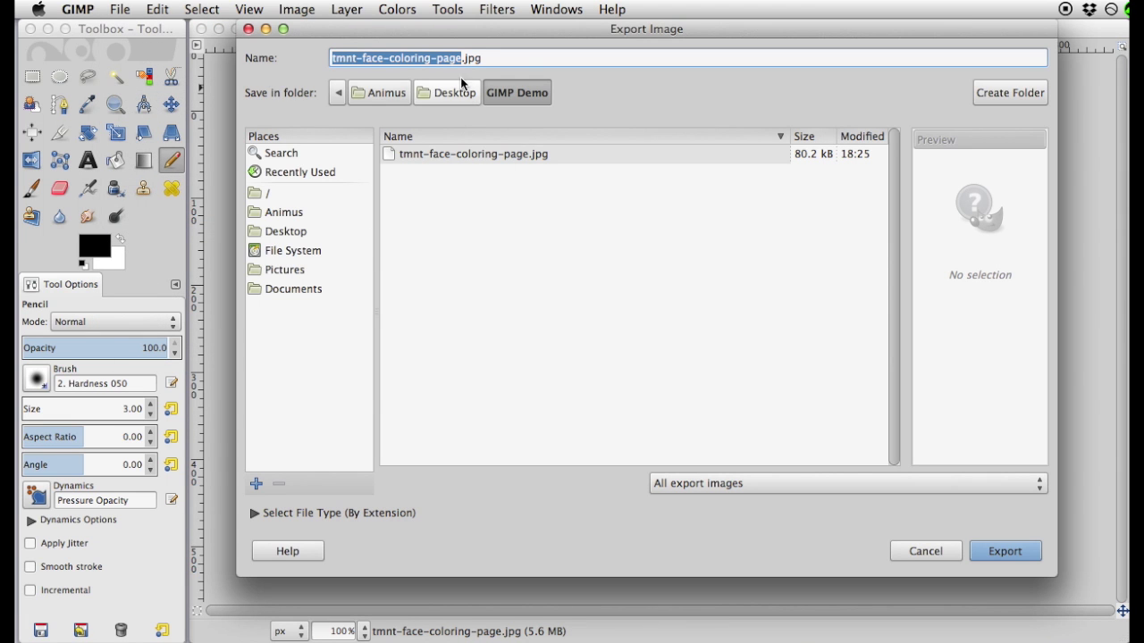
Export the drawing as tmnt-face-coloring-page2.jpg at JPEG quality 95.
{"action": "left_click", "coordinate": [463, 59]}
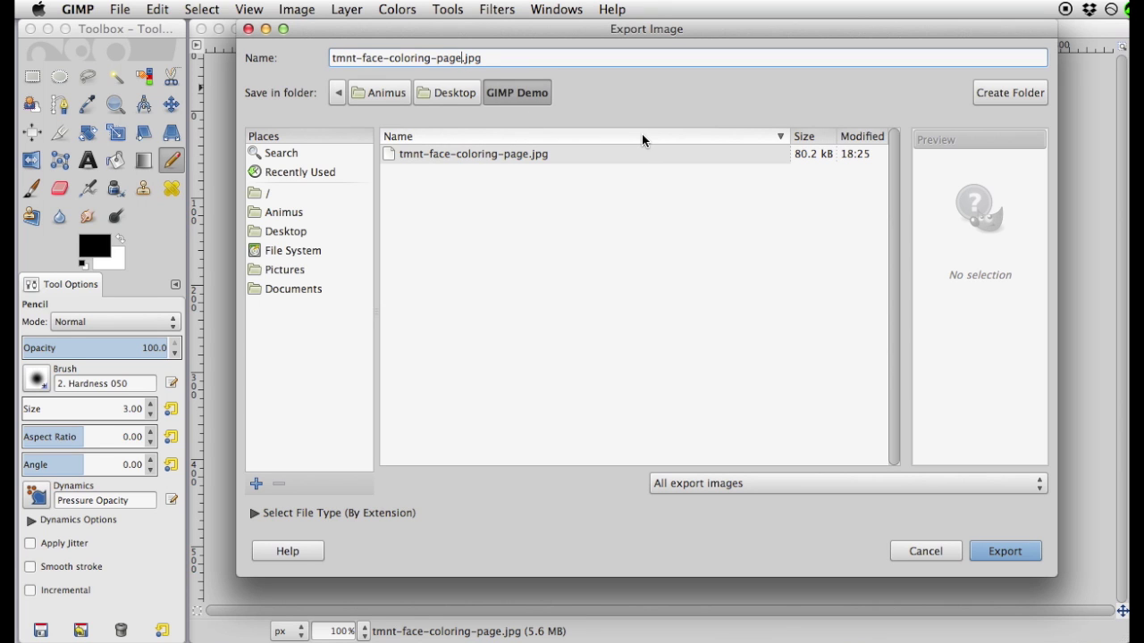
{"action": "type", "text": "2"}
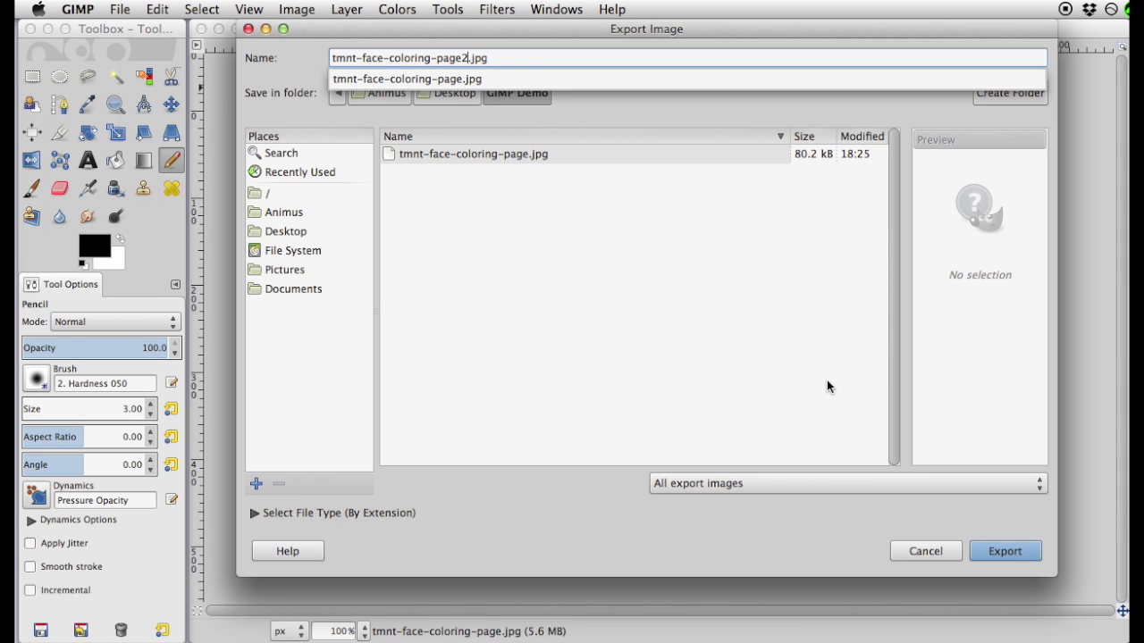
{"action": "left_click", "coordinate": [1008, 555]}
{"action": "left_click", "coordinate": [1009, 553]}
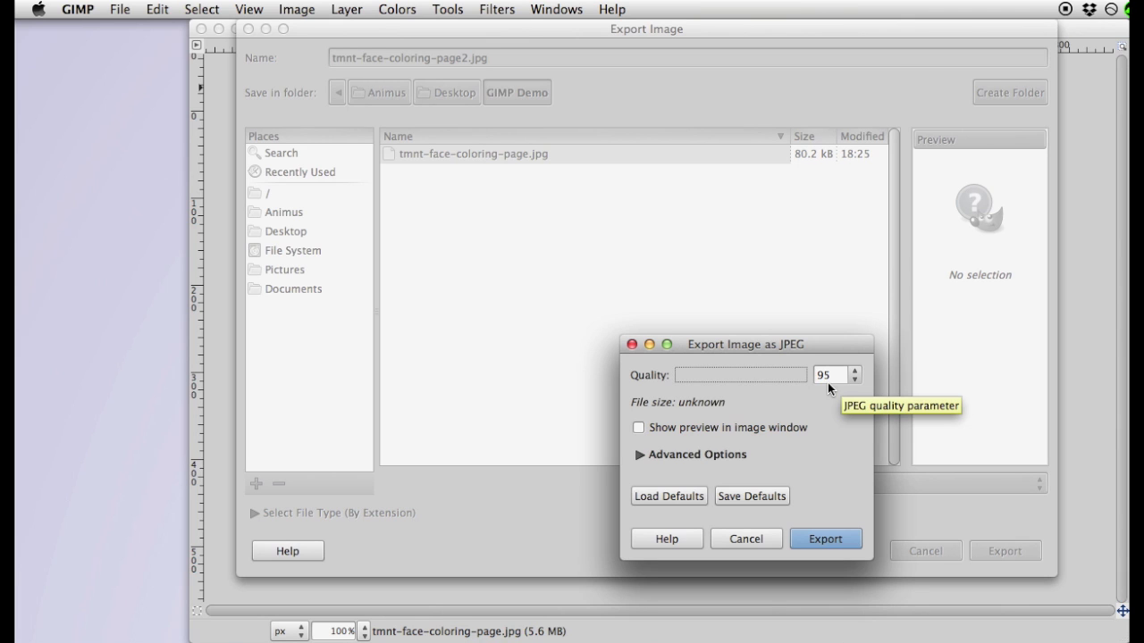
{"action": "left_click", "coordinate": [832, 538]}
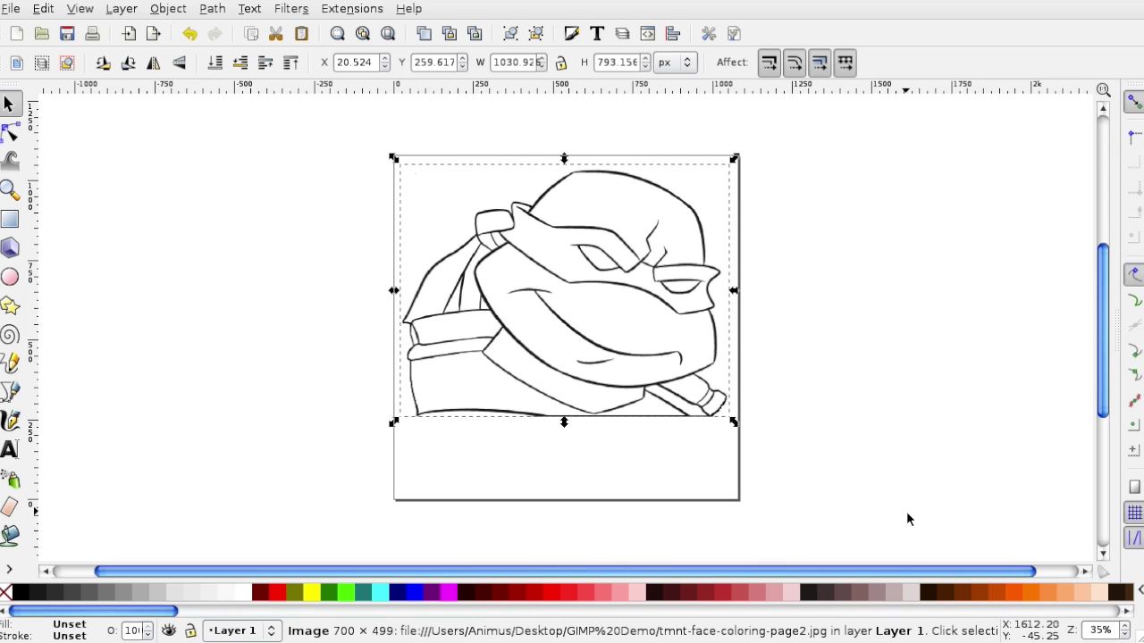
Trace the turtle bitmap with Trace Bitmap, placing the traced path on the page and the bitmap beside it.
{"action": "key", "text": "shift+alt+b"}
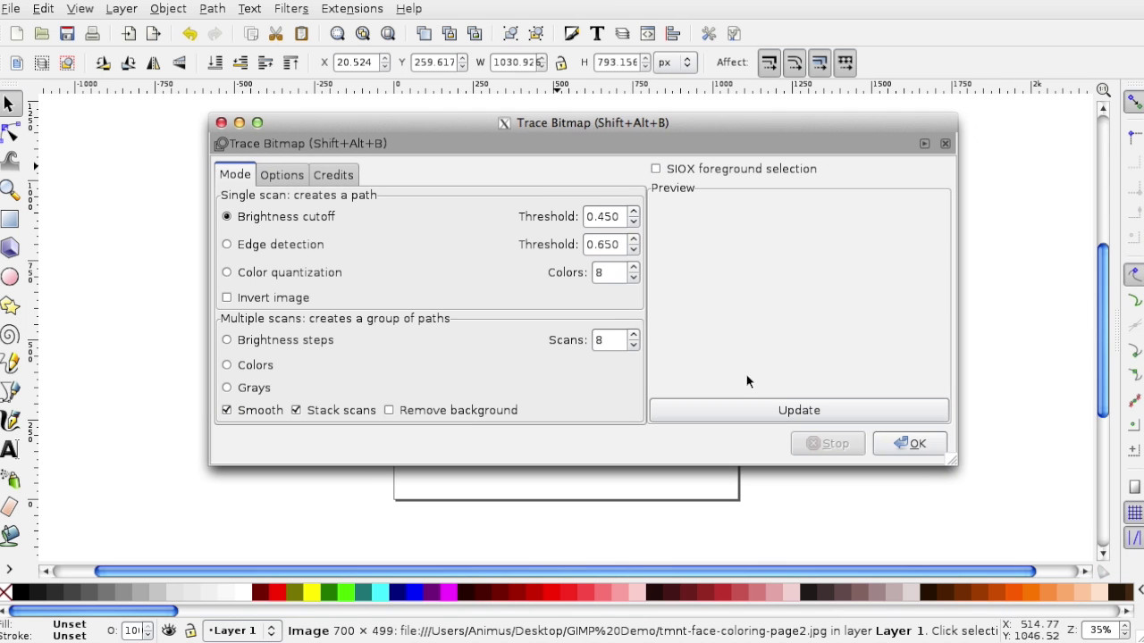
{"action": "left_click", "coordinate": [885, 445]}
{"action": "left_click", "coordinate": [221, 123]}
{"action": "mouse_move", "coordinate": [625, 286]}
{"action": "left_mouse_down"}
{"action": "mouse_move", "coordinate": [303, 286]}
{"action": "mouse_move", "coordinate": [779, 294]}
{"action": "mouse_move", "coordinate": [960, 277]}
{"action": "left_mouse_up"}
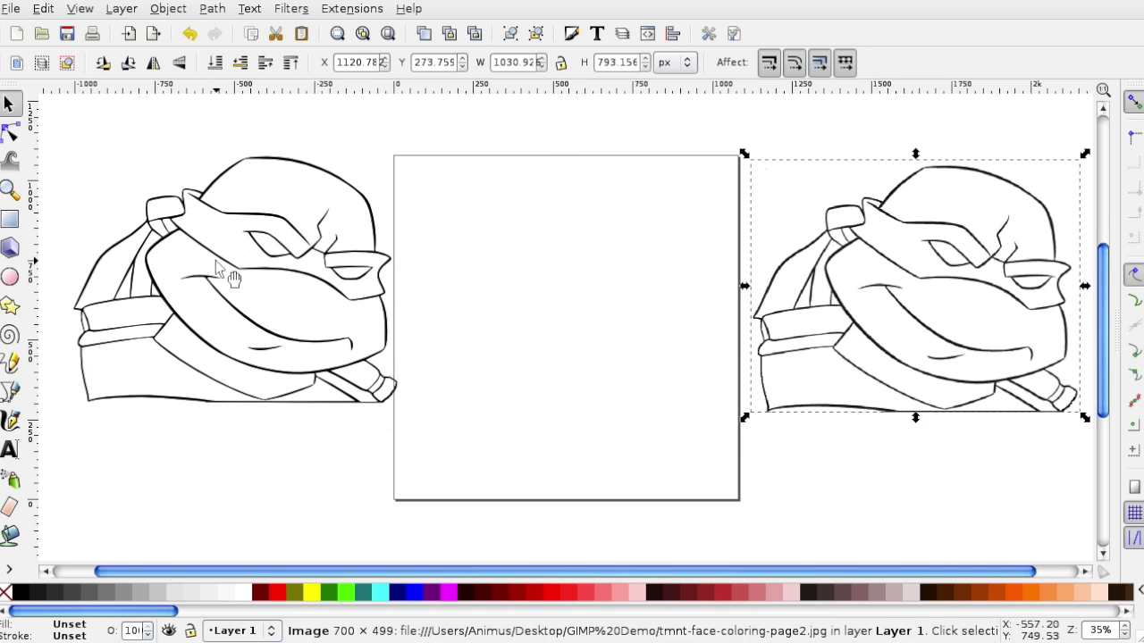
{"action": "mouse_move", "coordinate": [217, 268]}
{"action": "left_mouse_down"}
{"action": "mouse_move", "coordinate": [565, 277]}
{"action": "mouse_move", "coordinate": [552, 279]}
{"action": "left_mouse_up"}
Zoom in and pan around the traced turtle outline to inspect its line quality.
{"action": "left_click", "coordinate": [819, 491]}
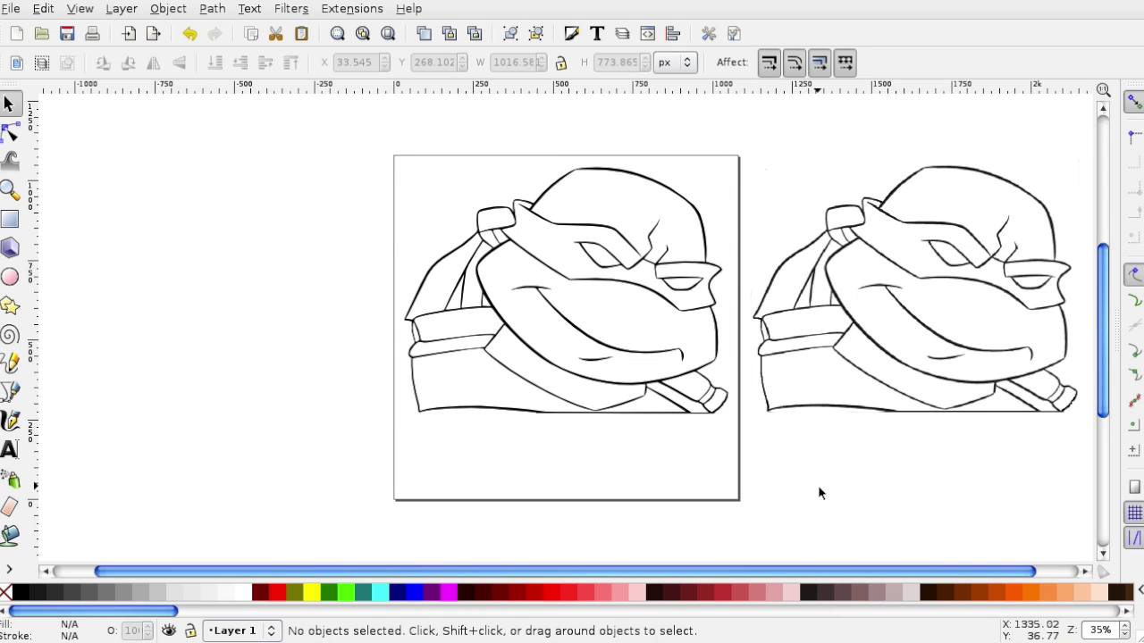
{"action": "key", "text": "plus"}
{"action": "key", "text": "plus"}
{"action": "key", "text": "plus"}
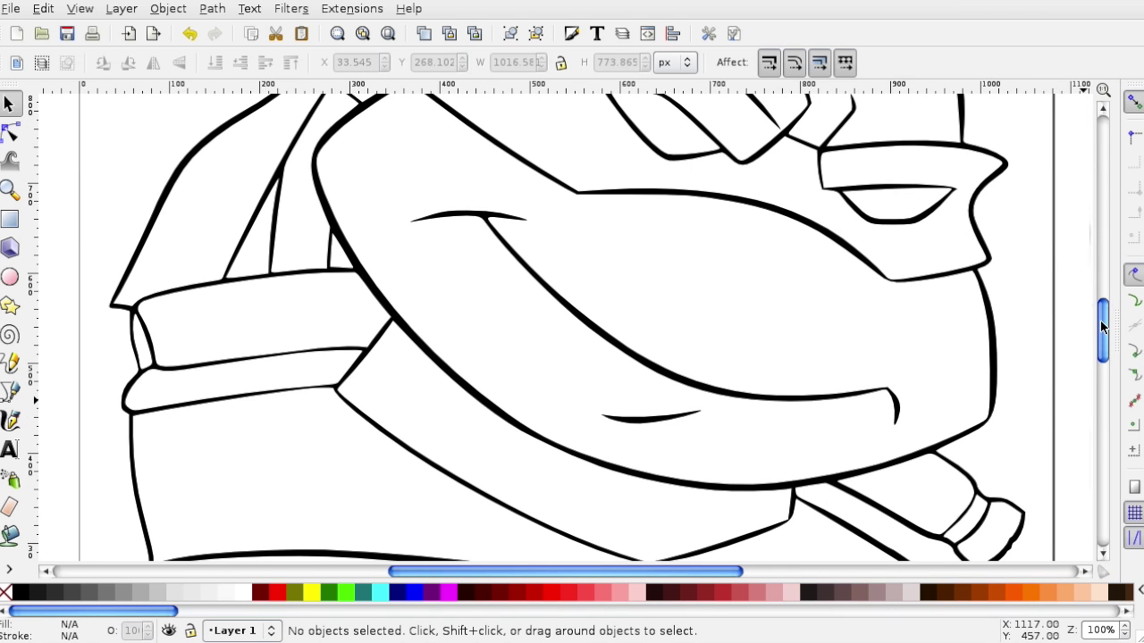
{"action": "scroll", "coordinate": [1102, 327], "scroll_direction": "down", "scroll_amount": 3}
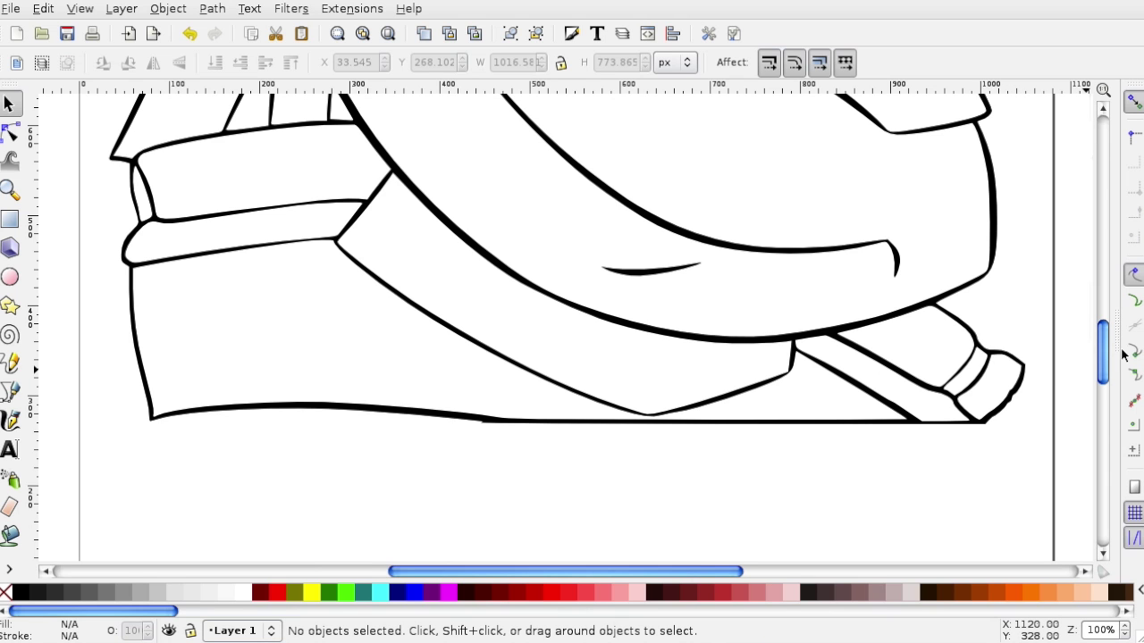
{"action": "left_click_drag", "start_coordinate": [1110, 358], "coordinate": [1108, 294]}
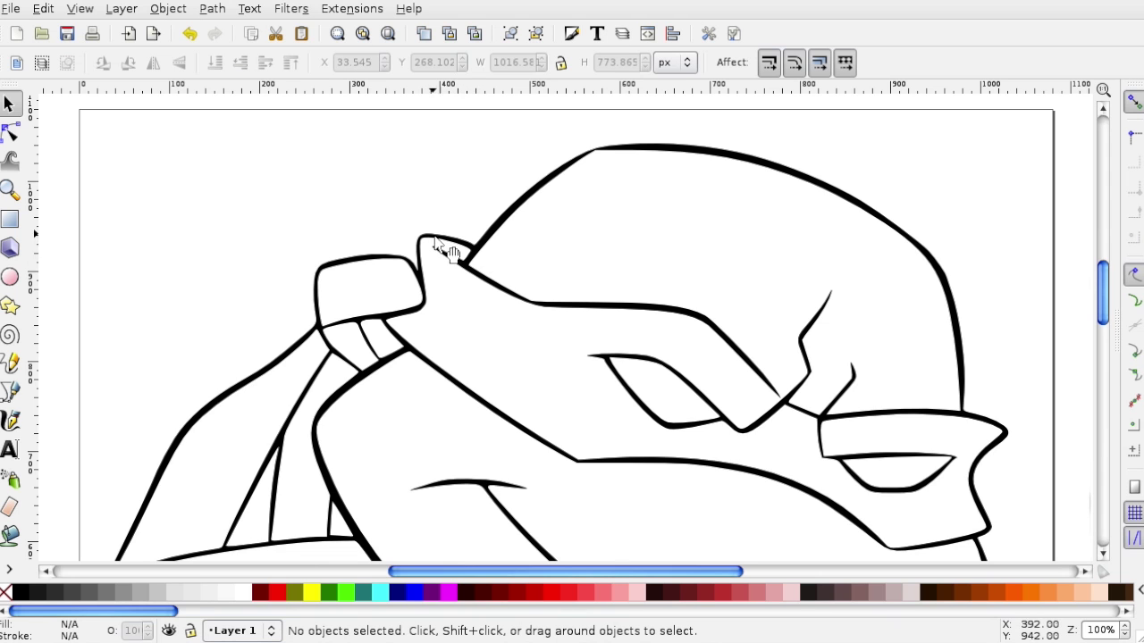
{"action": "left_click_drag", "start_coordinate": [663, 574], "coordinate": [866, 572]}
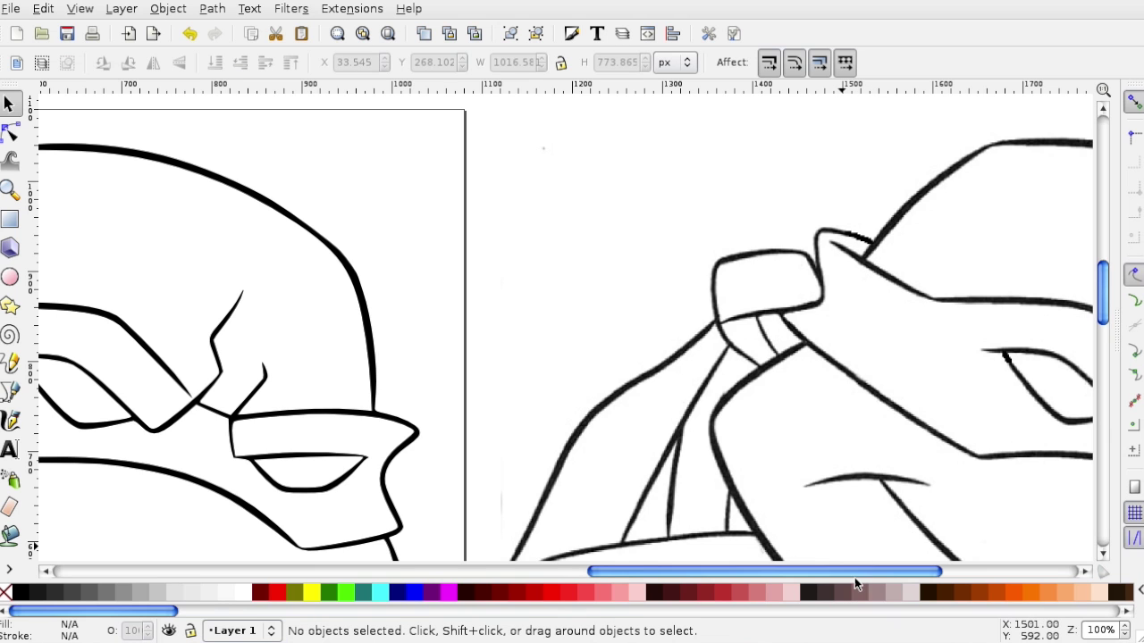
{"action": "left_click_drag", "start_coordinate": [854, 576], "coordinate": [680, 574]}
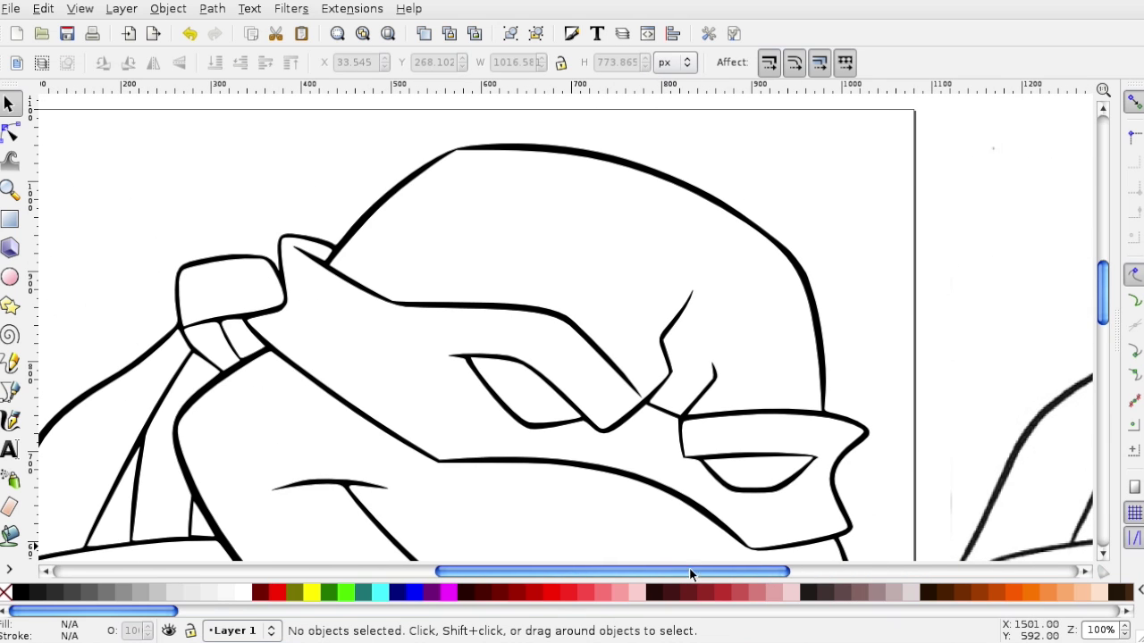
Break the traced turtle path apart into separate pieces with Path > Break Apart.
{"action": "left_click", "coordinate": [346, 271]}
{"action": "key", "text": "2"}
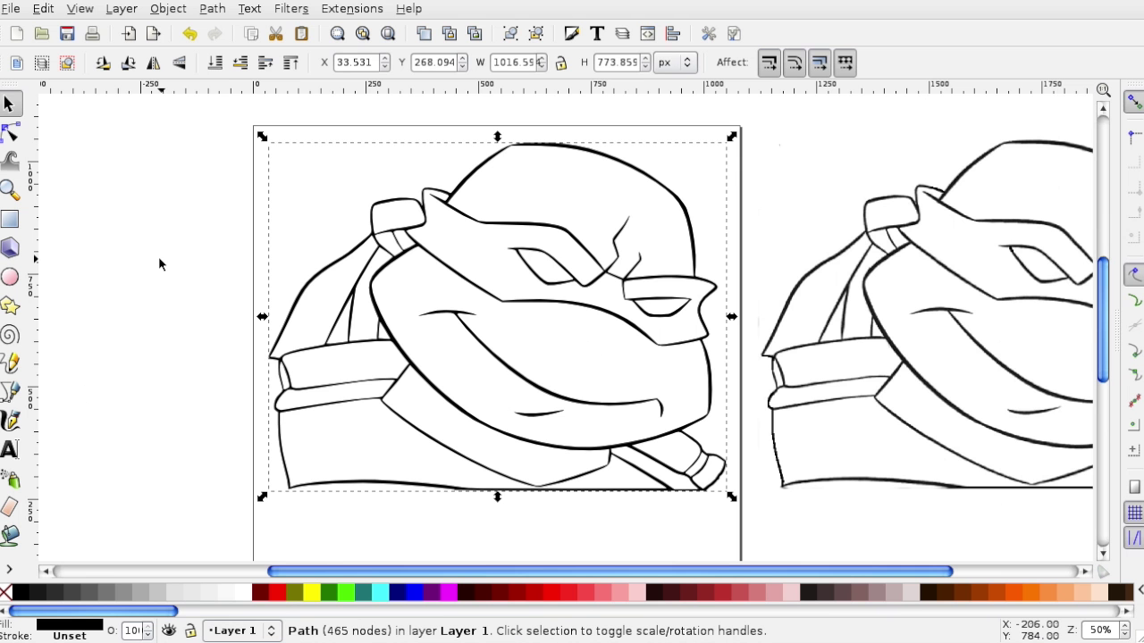
{"action": "left_click", "coordinate": [197, 11]}
{"action": "left_click", "coordinate": [256, 258]}
{"action": "key", "text": "n"}
Colour the head olive, the eyes bright green, and the bandana and ribbon red.
{"action": "left_click", "coordinate": [299, 593]}
{"action": "left_click", "coordinate": [545, 264]}
{"action": "left_click", "coordinate": [345, 593]}
{"action": "left_click", "coordinate": [474, 259]}
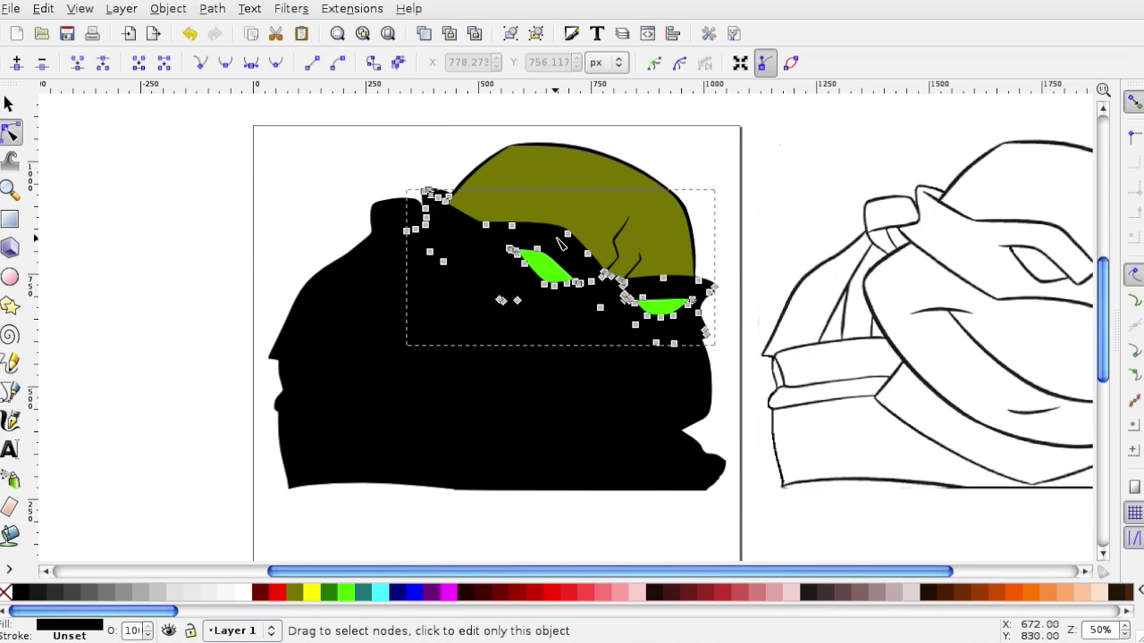
{"action": "left_click", "coordinate": [277, 592]}
{"action": "left_click", "coordinate": [397, 213]}
{"action": "left_click", "coordinate": [330, 295], "text": "shift"}
{"action": "left_click", "coordinate": [277, 593]}
Fill the face olive, the gap between the ribbons white, and the knot piece red.
{"action": "left_click", "coordinate": [394, 270]}
{"action": "left_click", "coordinate": [294, 592]}
{"action": "left_click", "coordinate": [344, 308]}
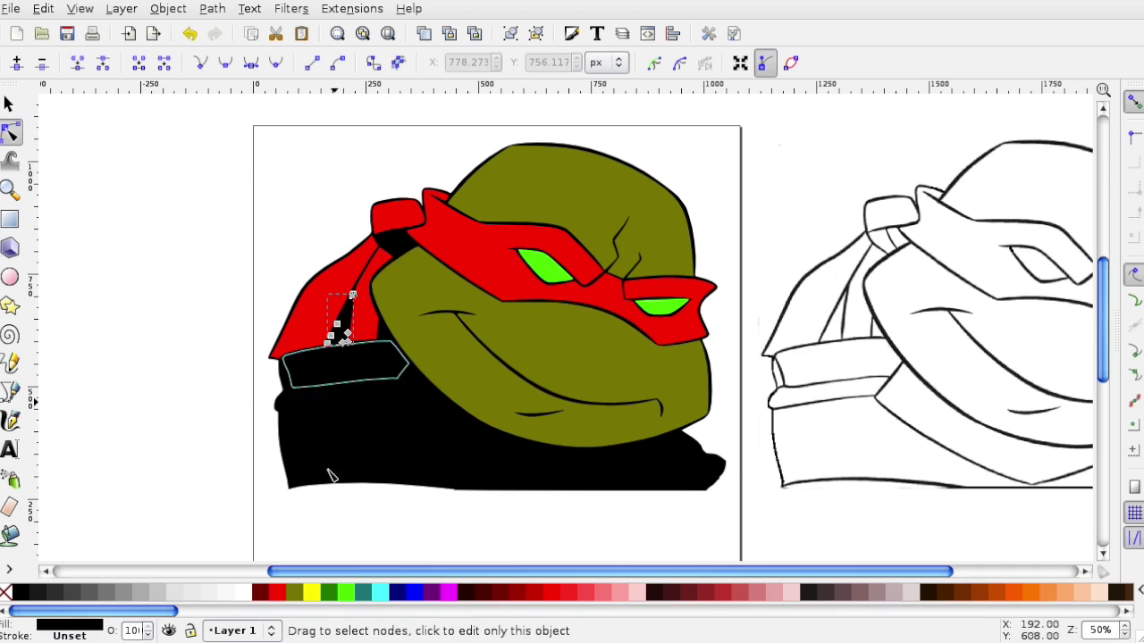
{"action": "left_click", "coordinate": [241, 593]}
{"action": "left_click", "coordinate": [400, 238]}
{"action": "left_click", "coordinate": [277, 592]}
Colour the lower body green and the left and lower-right stripes yellow.
{"action": "left_click", "coordinate": [357, 460]}
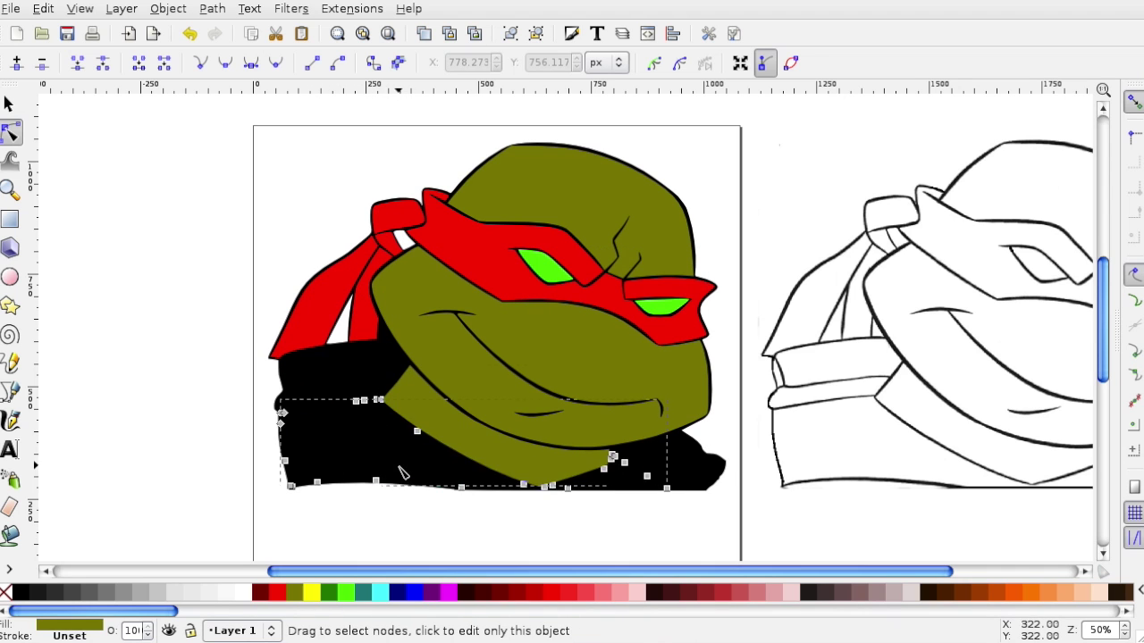
{"action": "left_click", "coordinate": [328, 592]}
{"action": "left_click", "coordinate": [330, 395]}
{"action": "left_click", "coordinate": [312, 593]}
{"action": "left_click", "coordinate": [657, 466]}
{"action": "left_click", "coordinate": [312, 592]}
Fill the shoulder band, lower-right band and tip maroon, then clear the selection.
{"action": "left_click", "coordinate": [391, 371]}
{"action": "left_click", "coordinate": [259, 593]}
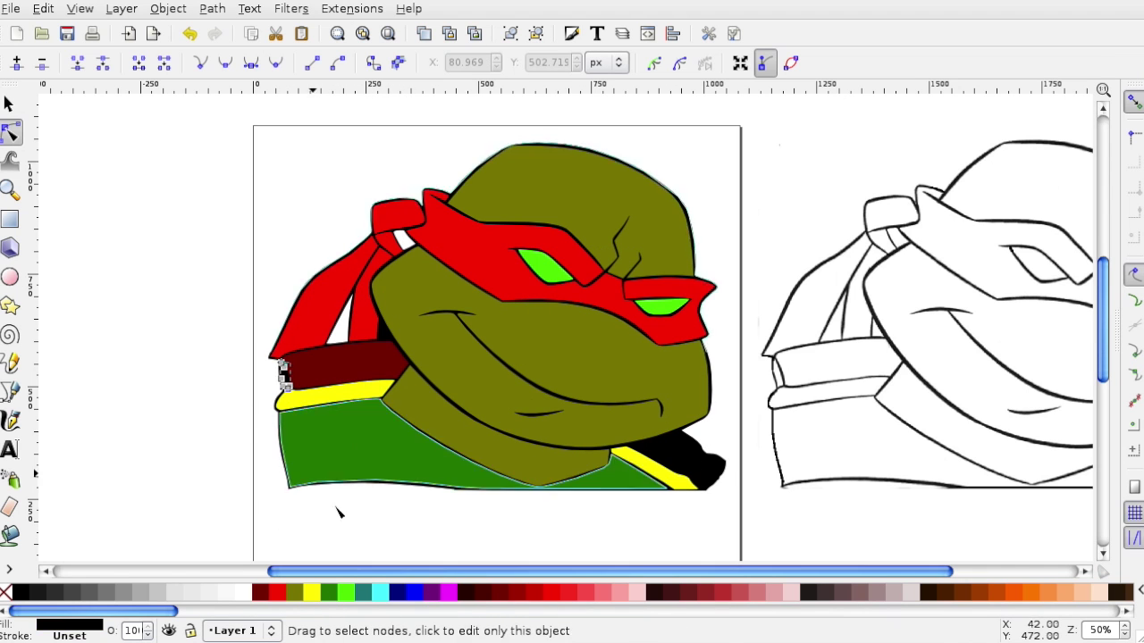
{"action": "left_click", "coordinate": [683, 454]}
{"action": "left_click", "coordinate": [259, 593]}
{"action": "left_click", "coordinate": [709, 465]}
{"action": "left_click", "coordinate": [259, 592]}
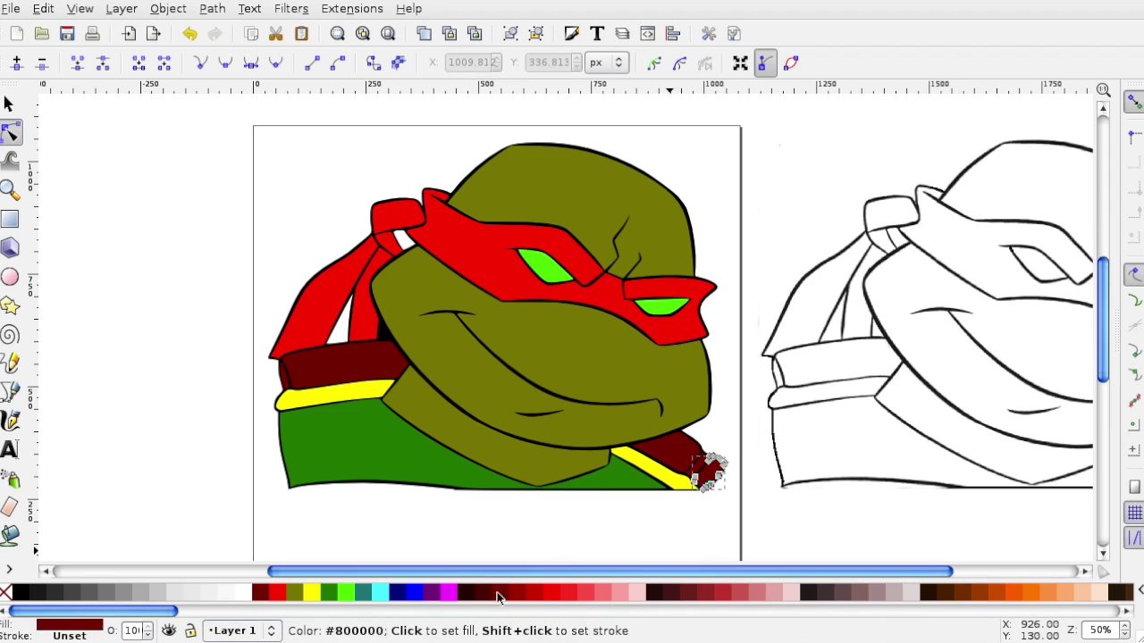
{"action": "left_click", "coordinate": [703, 543]}
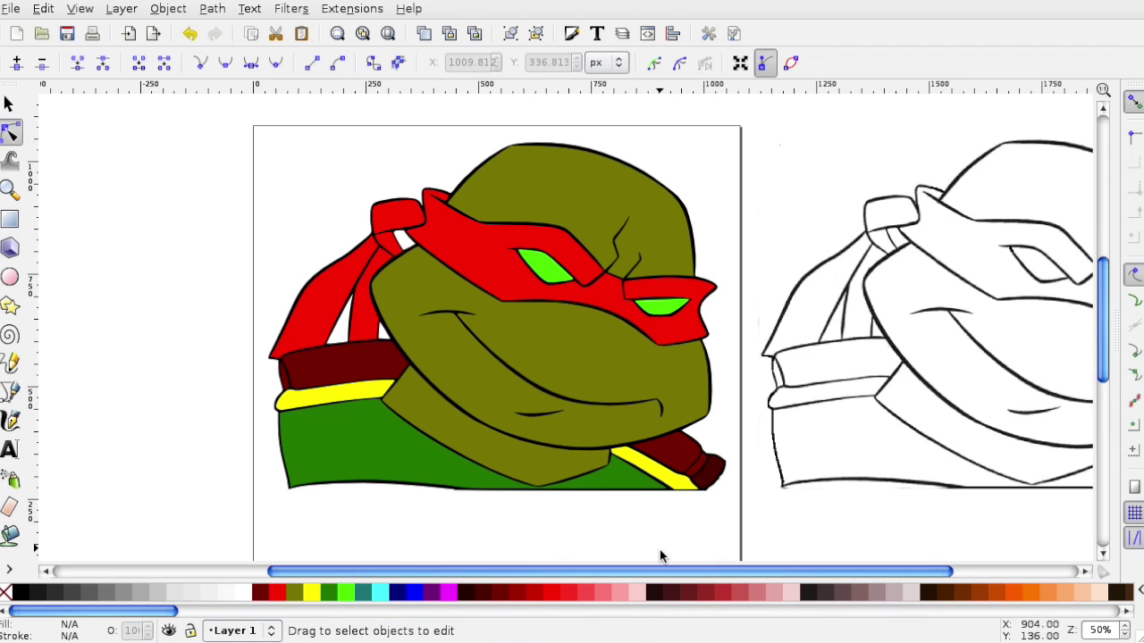